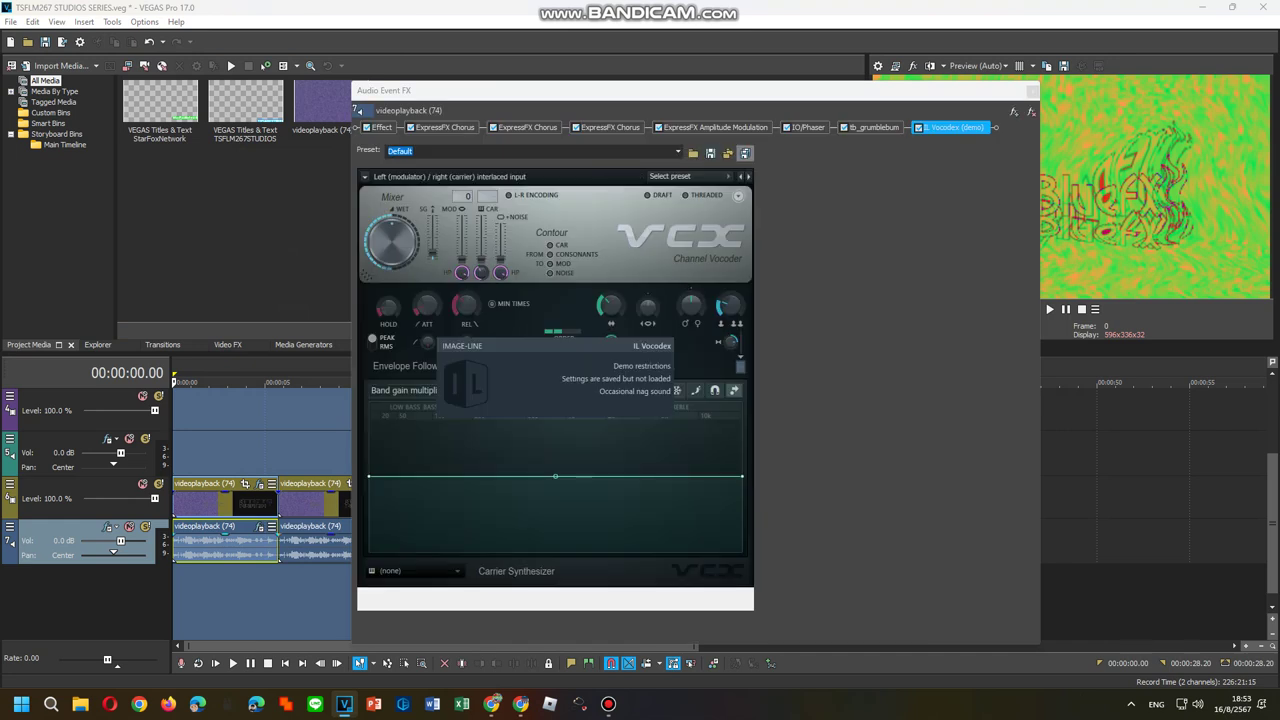
Set the IL Vocodex preset on the first clip's audio to For drums
{"action": "left_click", "coordinate": [690, 176]}
{"action": "left_click", "coordinate": [690, 327]}
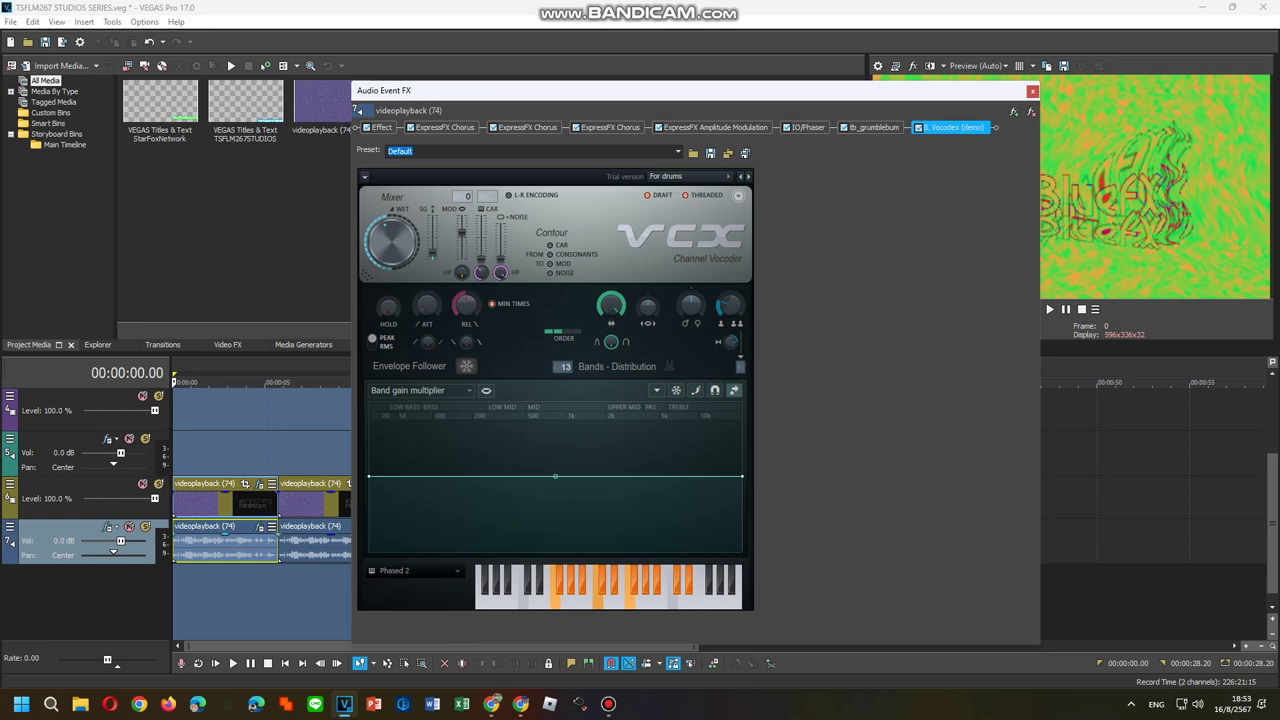
Add the Toneup A-E FX package to the second clip's audio event
{"action": "right_click", "coordinate": [308, 545]}
{"action": "left_click", "coordinate": [350, 221]}
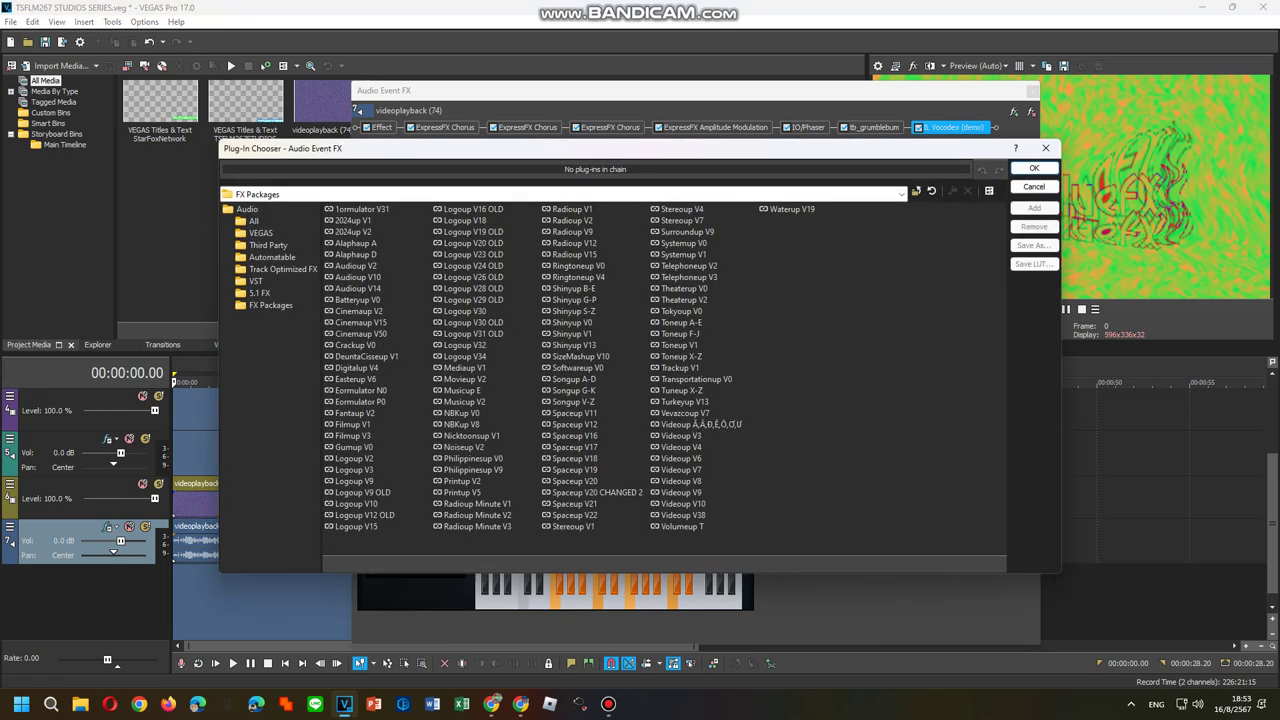
{"action": "double_click", "coordinate": [681, 322]}
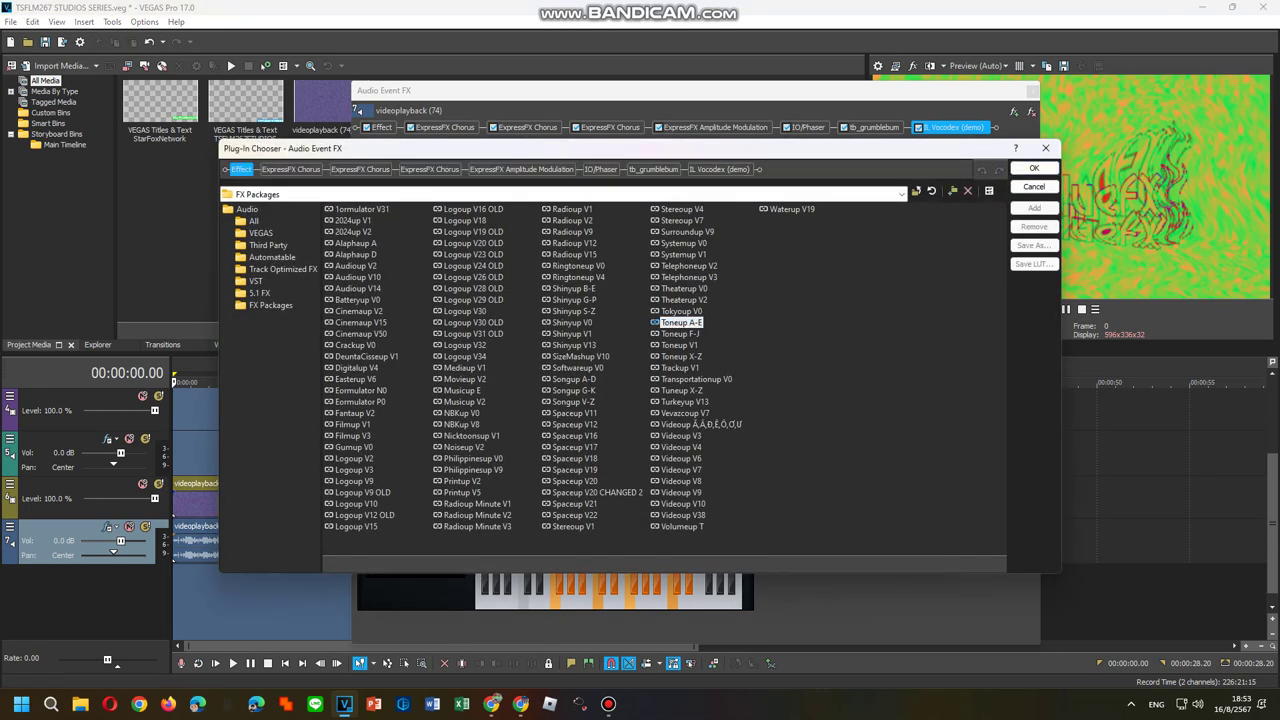
{"action": "left_click", "coordinate": [1034, 168]}
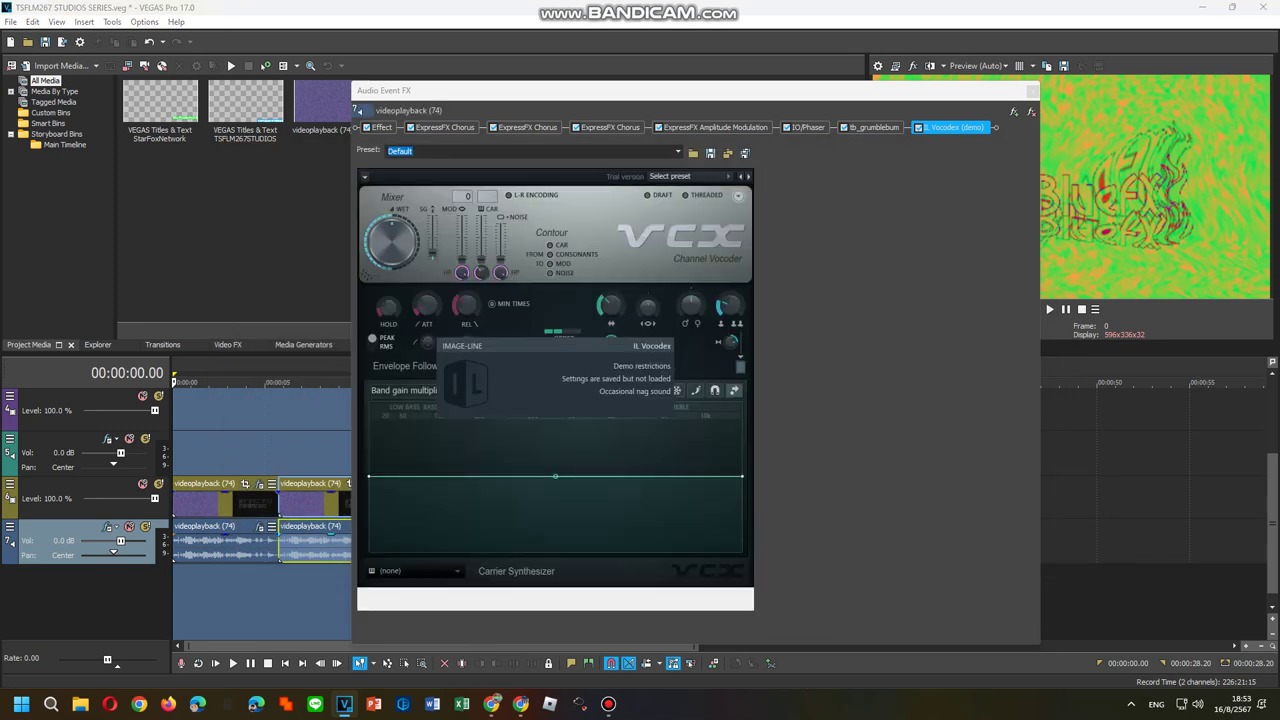
For the second clip's audio, set the Orange Vocoder effect preset to TALKING OF FLUTES and the IL Vocodex preset to Helium
{"action": "left_click", "coordinate": [381, 128]}
{"action": "left_click", "coordinate": [635, 152]}
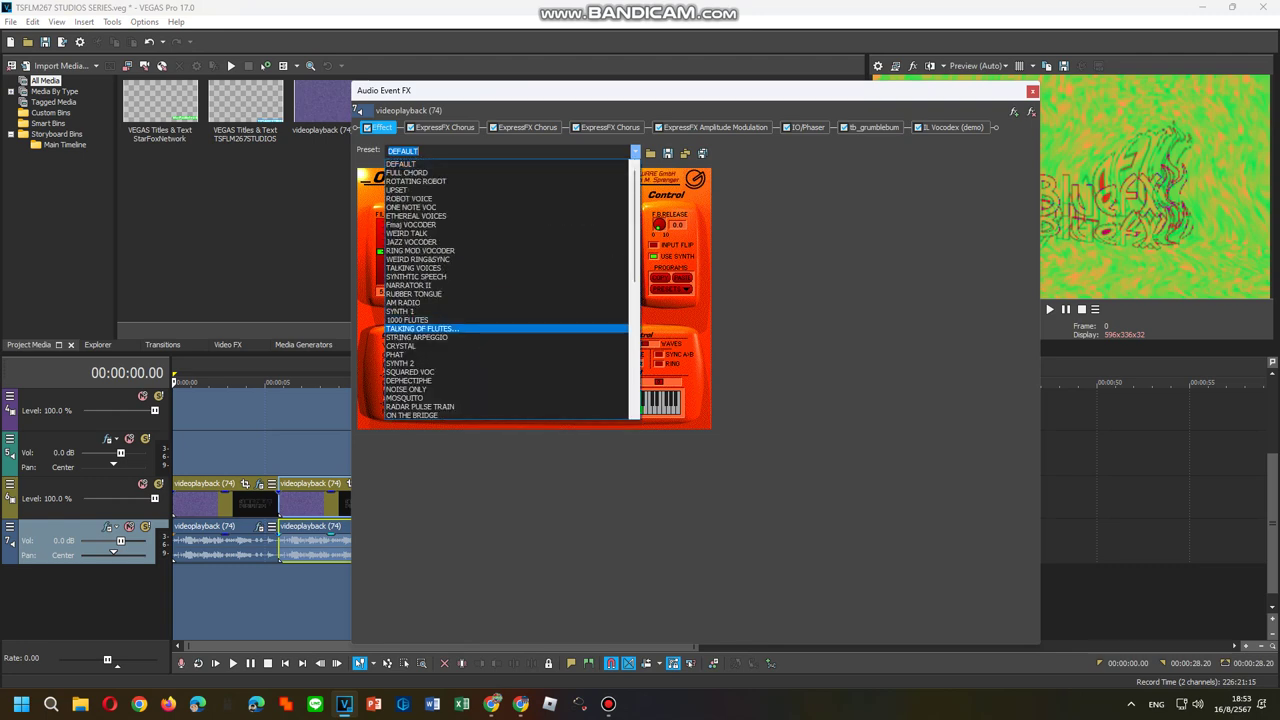
{"action": "left_click", "coordinate": [422, 329]}
{"action": "left_click", "coordinate": [953, 128]}
{"action": "left_click", "coordinate": [672, 177]}
{"action": "left_click", "coordinate": [672, 365]}
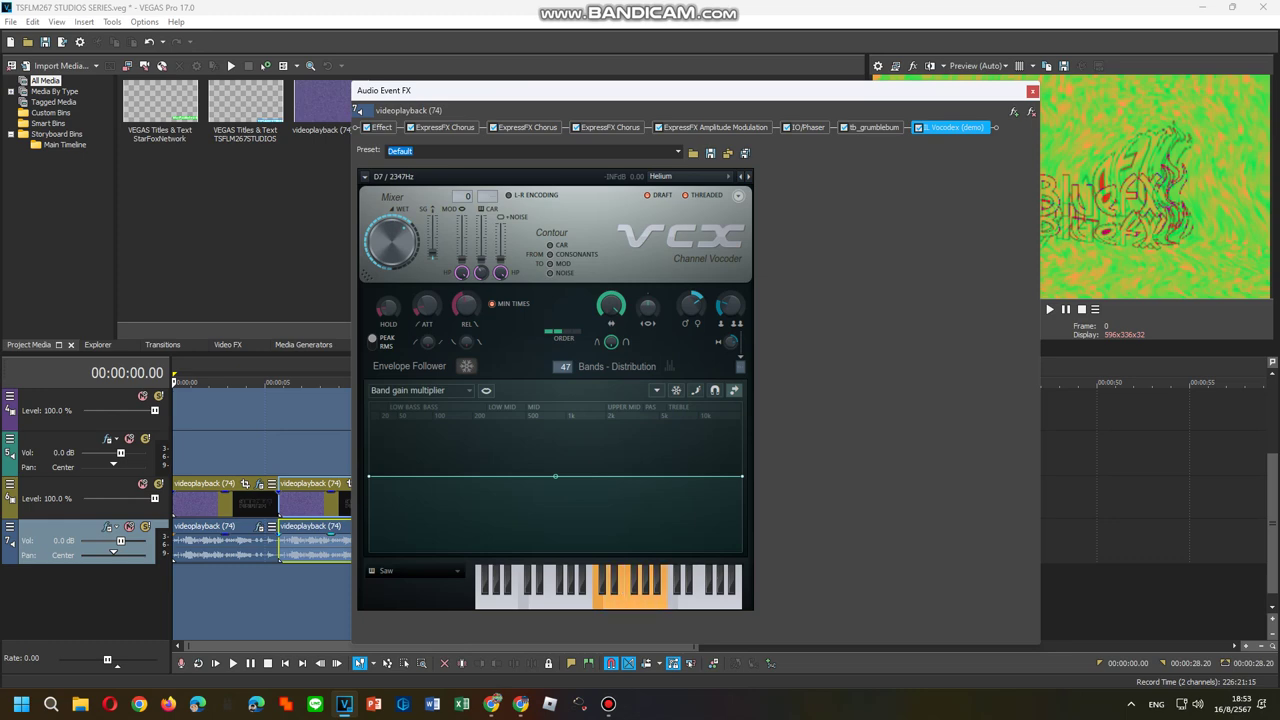
{"action": "left_click", "coordinate": [1033, 91]}
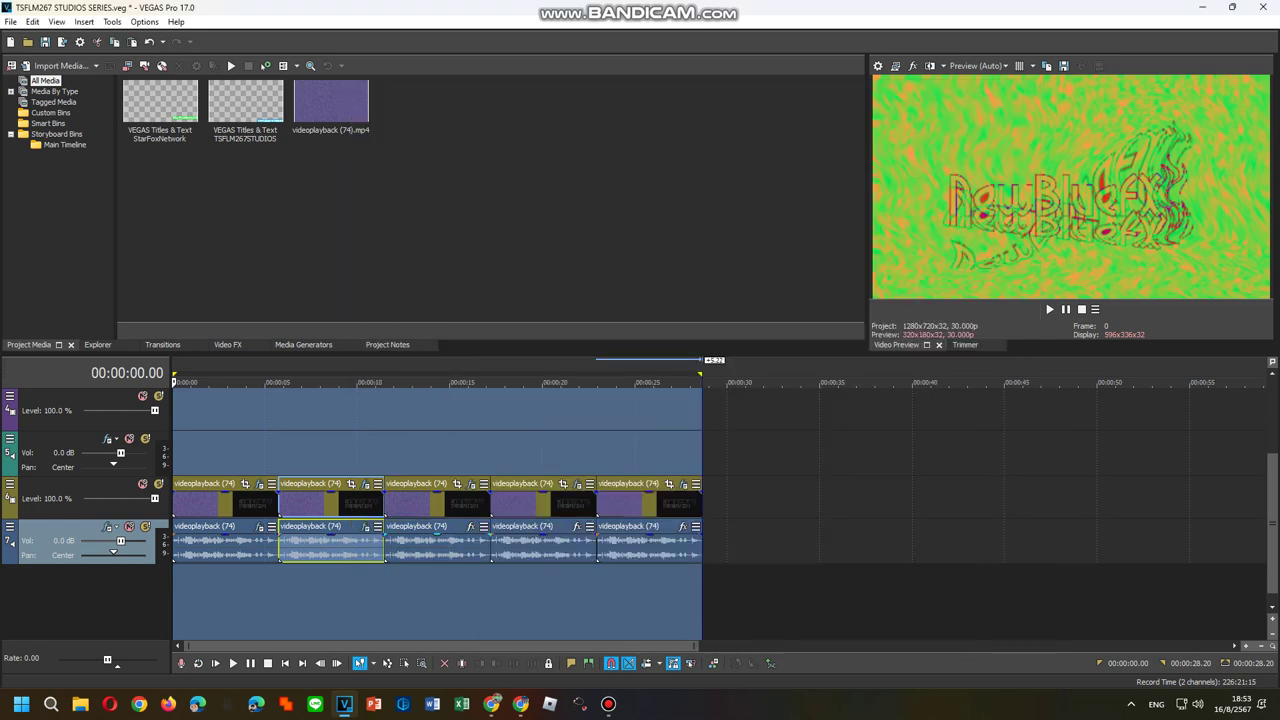
Add the Toneup A-E FX package to the third clip's audio event
{"action": "right_click", "coordinate": [351, 538]}
{"action": "right_click", "coordinate": [540, 540]}
{"action": "left_click", "coordinate": [445, 540]}
{"action": "right_click", "coordinate": [475, 541]}
{"action": "left_click", "coordinate": [520, 221]}
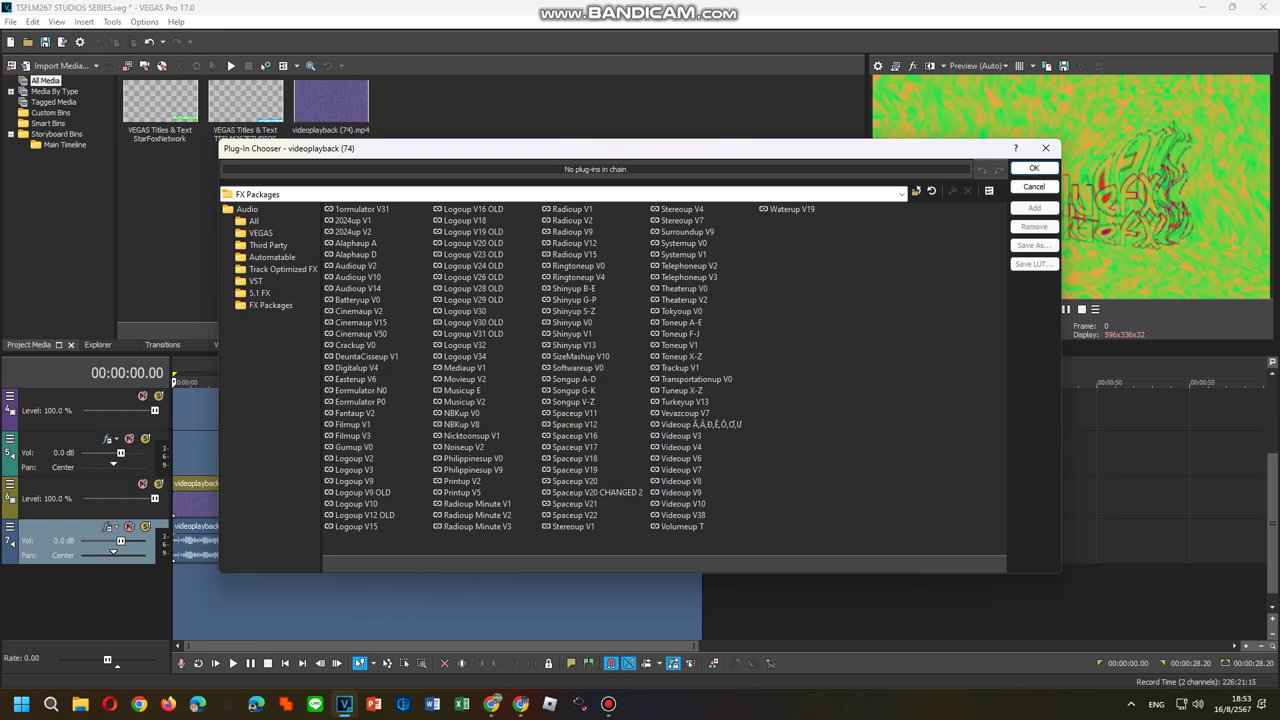
{"action": "double_click", "coordinate": [681, 323]}
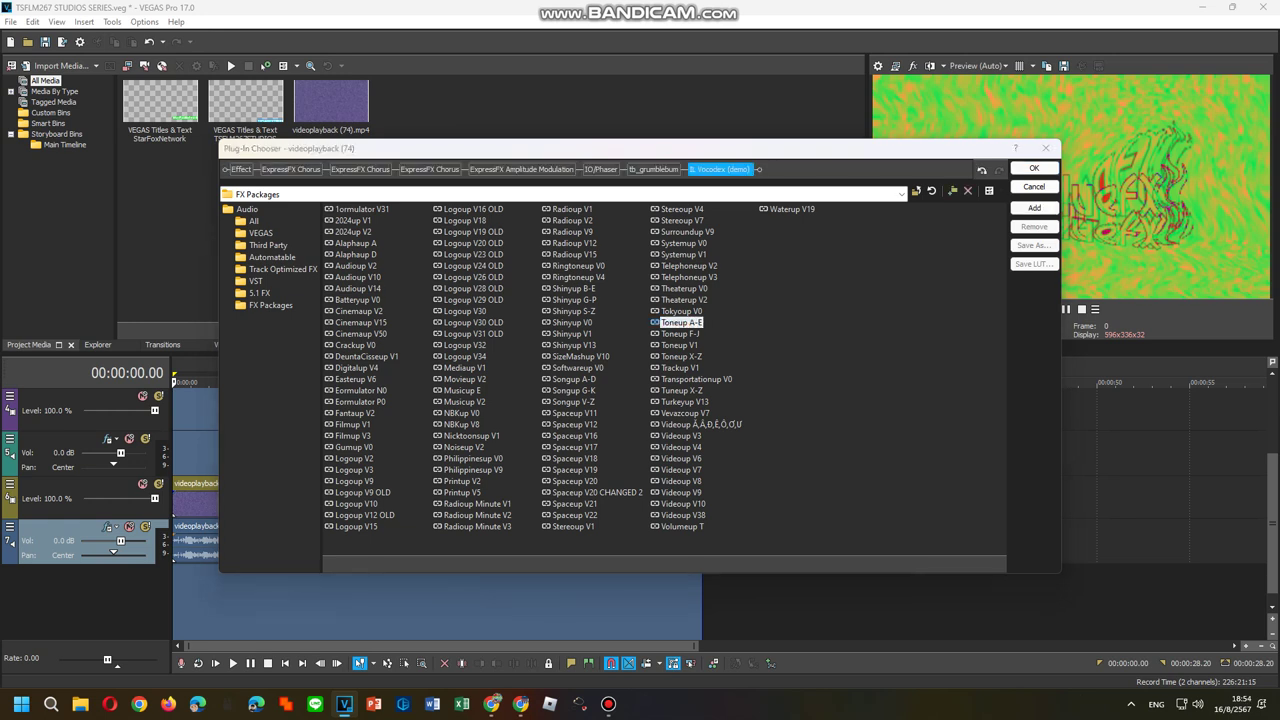
{"action": "left_click", "coordinate": [1034, 168]}
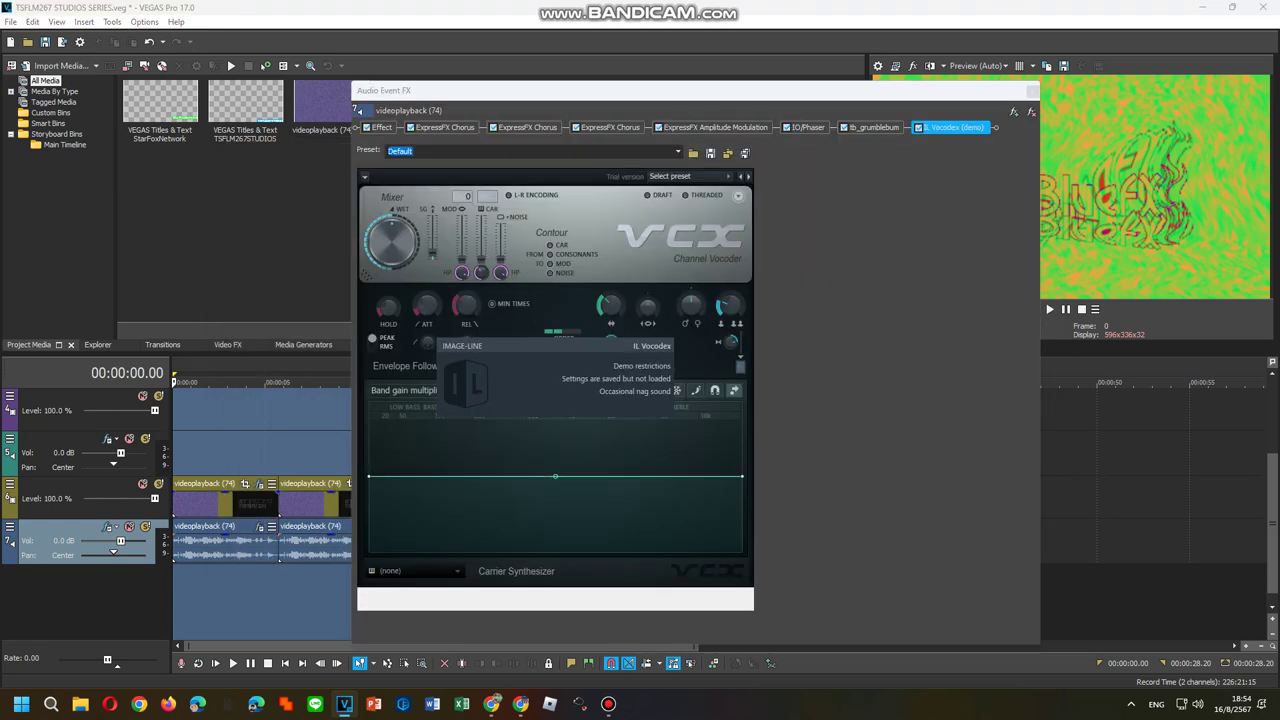
Set the third clip's IL Vocodex to the Power preset with the Flanged pulse carrier tone
{"action": "left_click", "coordinate": [688, 177]}
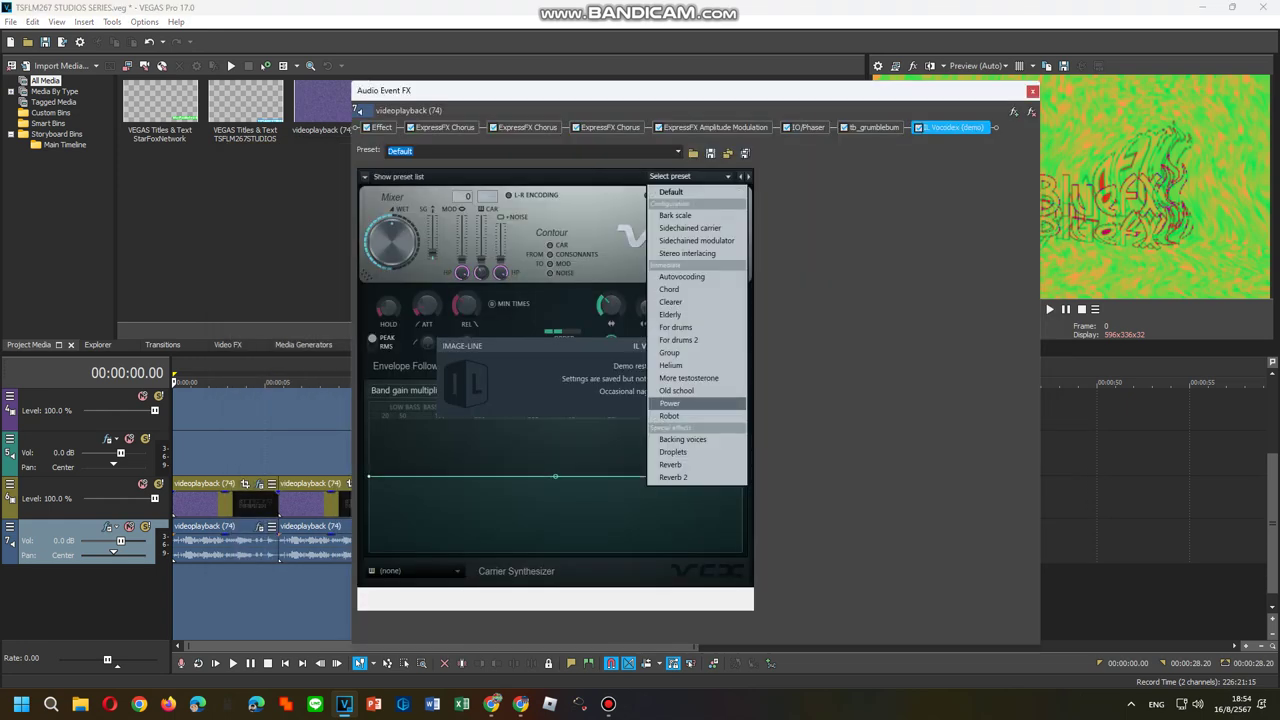
{"action": "left_click", "coordinate": [688, 403]}
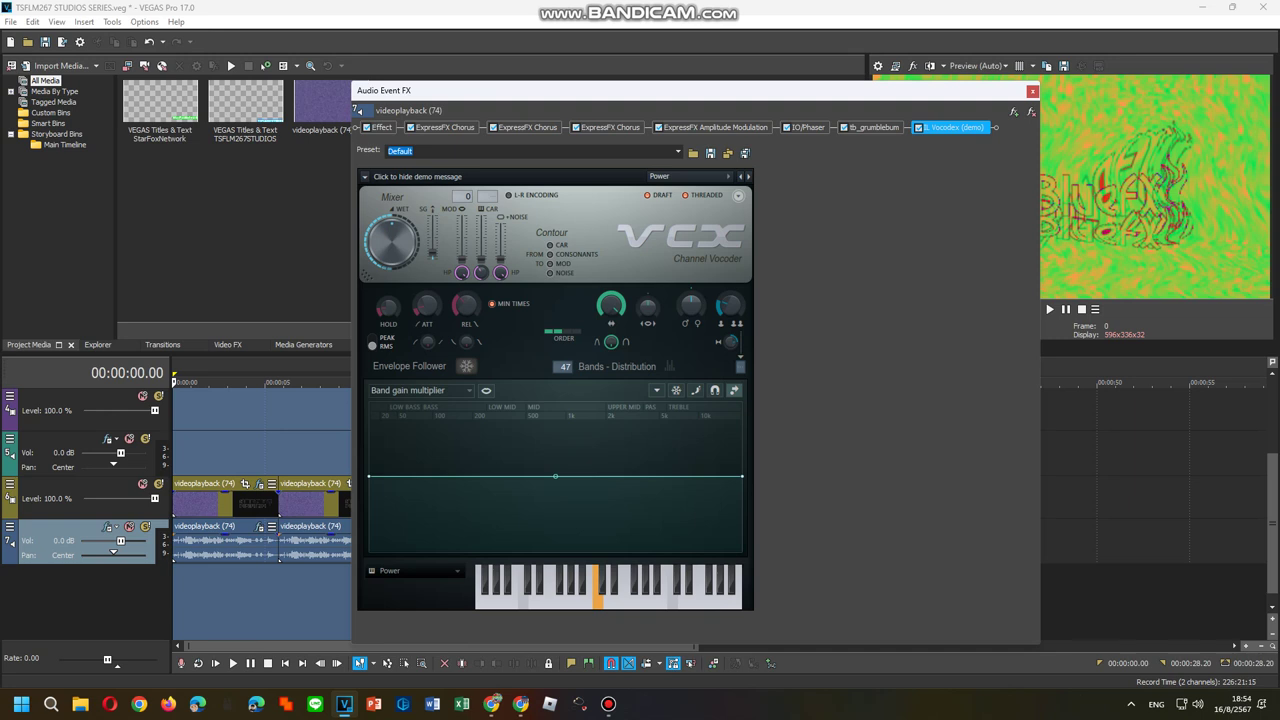
{"action": "left_click", "coordinate": [420, 571]}
{"action": "left_click", "coordinate": [474, 584]}
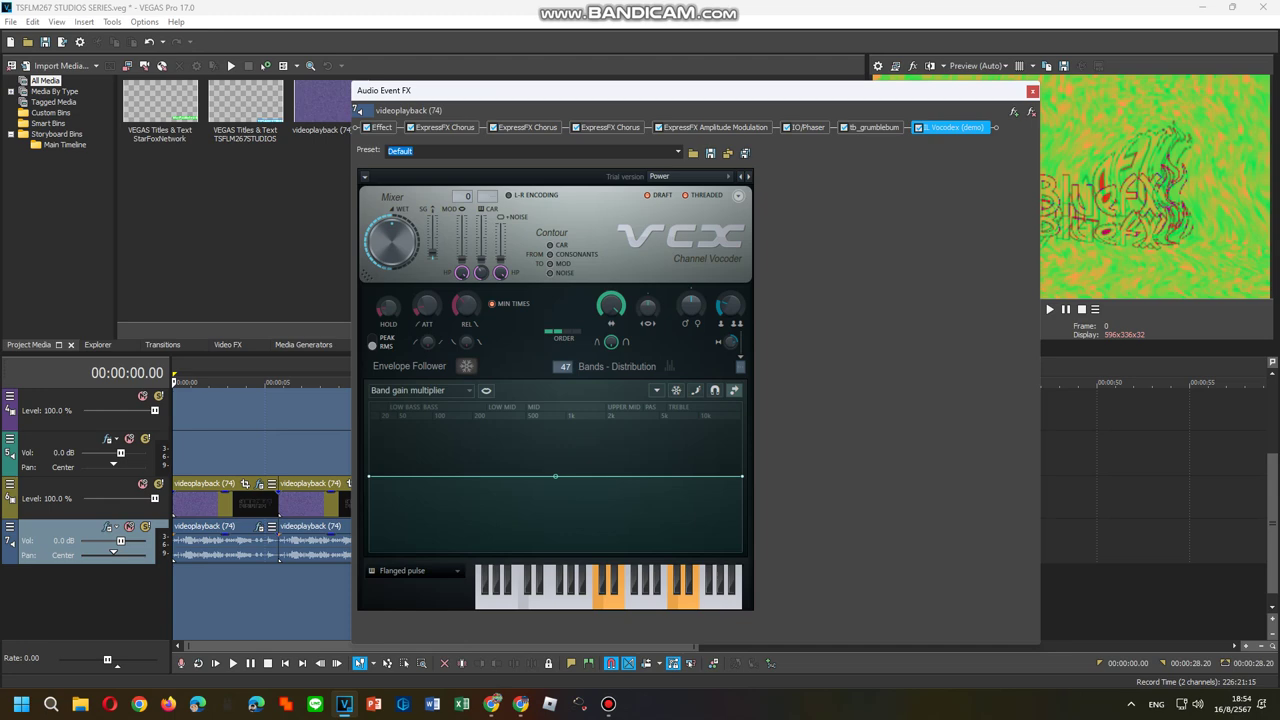
{"action": "left_click", "coordinate": [1032, 91]}
Add the Toneup A-E FX package to the fourth clip's audio event
{"action": "right_click", "coordinate": [575, 543]}
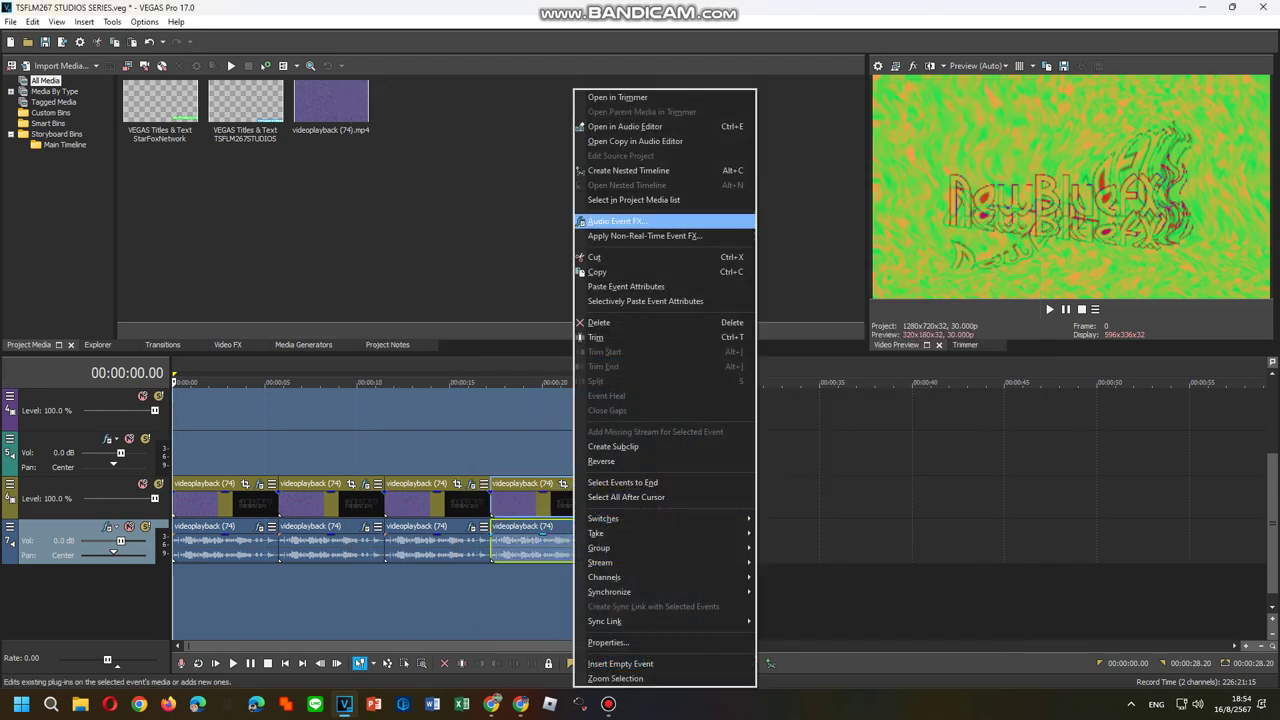
{"action": "left_click", "coordinate": [620, 221]}
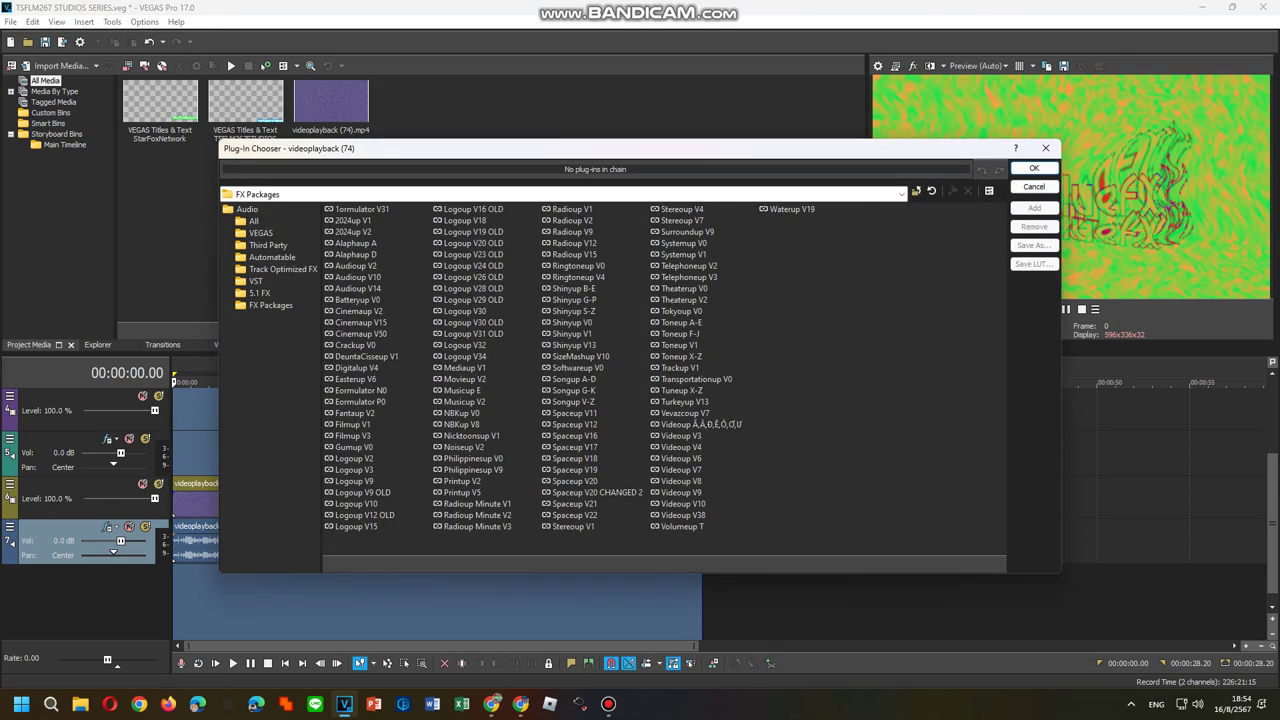
{"action": "double_click", "coordinate": [681, 322]}
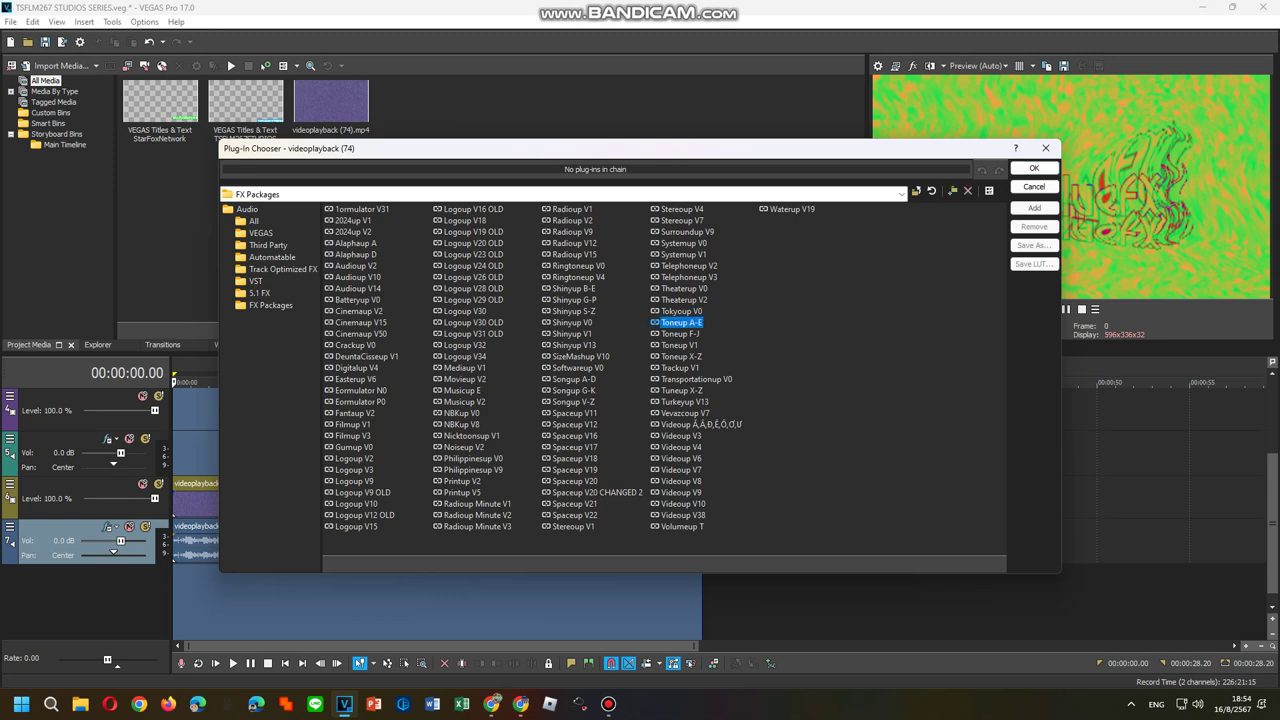
{"action": "left_click", "coordinate": [1034, 168]}
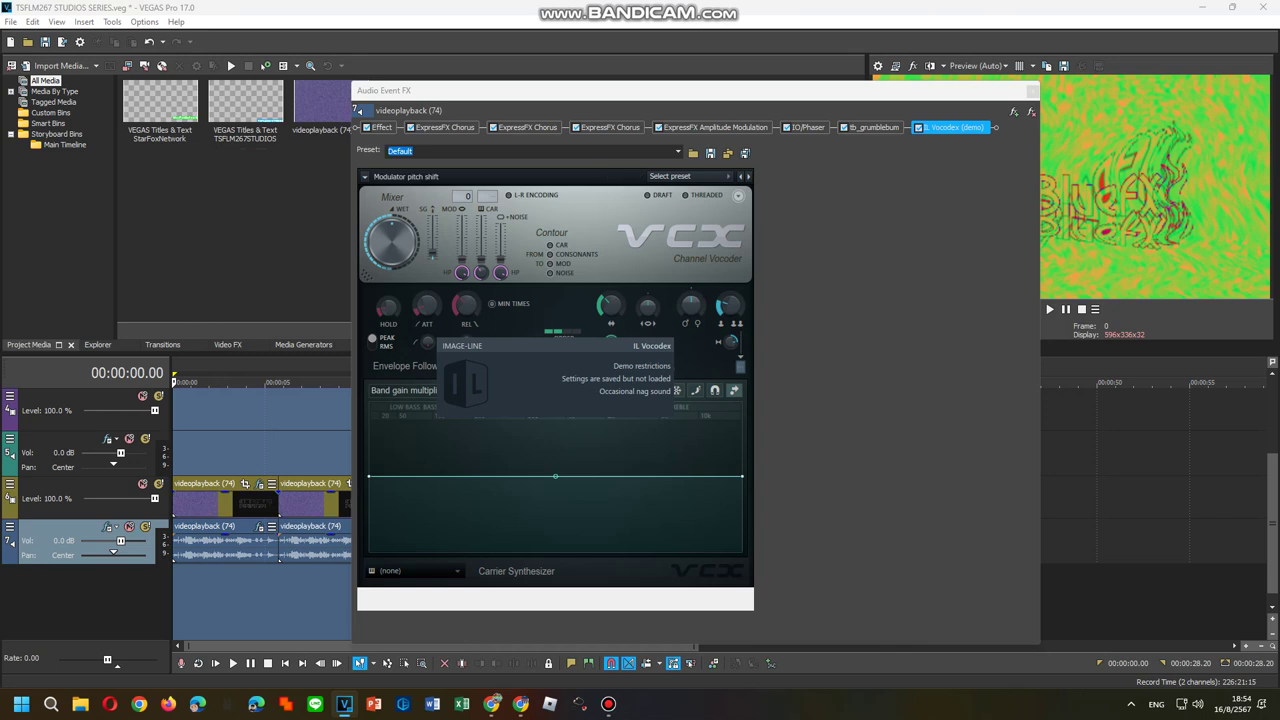
Set the fourth clip's IL Vocodex to the Clearer preset with the Supersaw carrier tone
{"action": "left_click", "coordinate": [670, 176]}
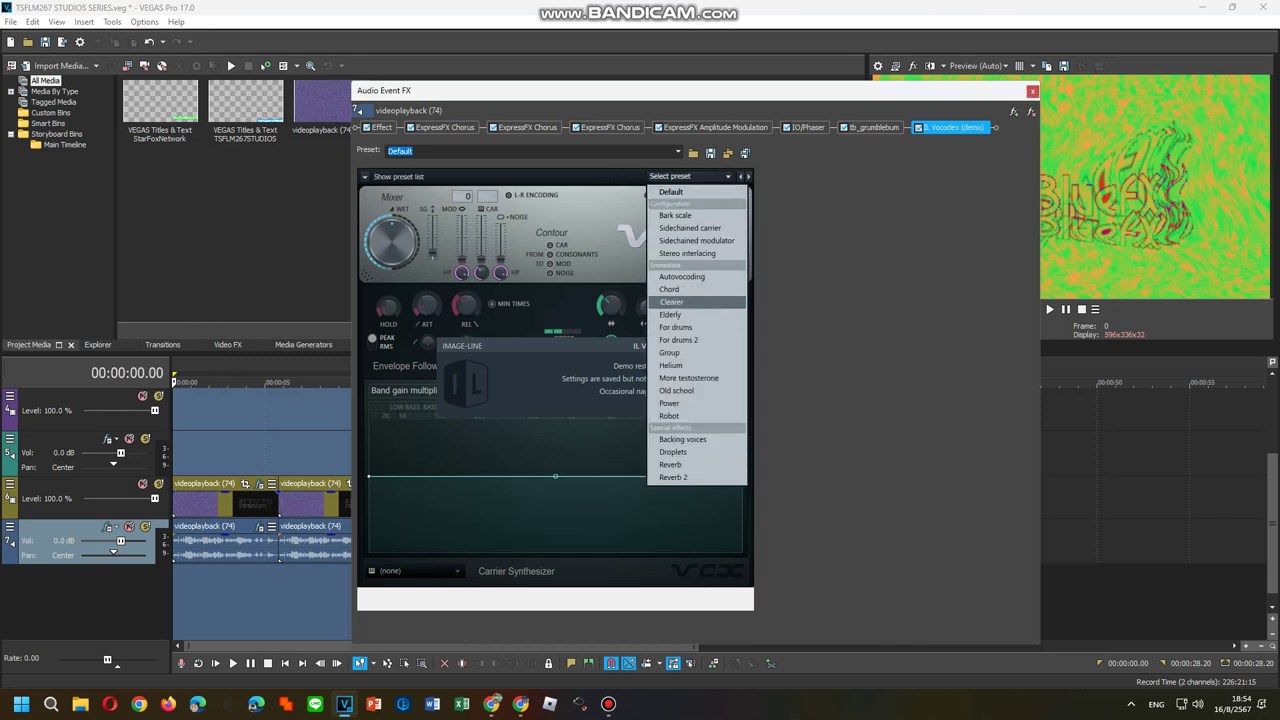
{"action": "left_click", "coordinate": [670, 301]}
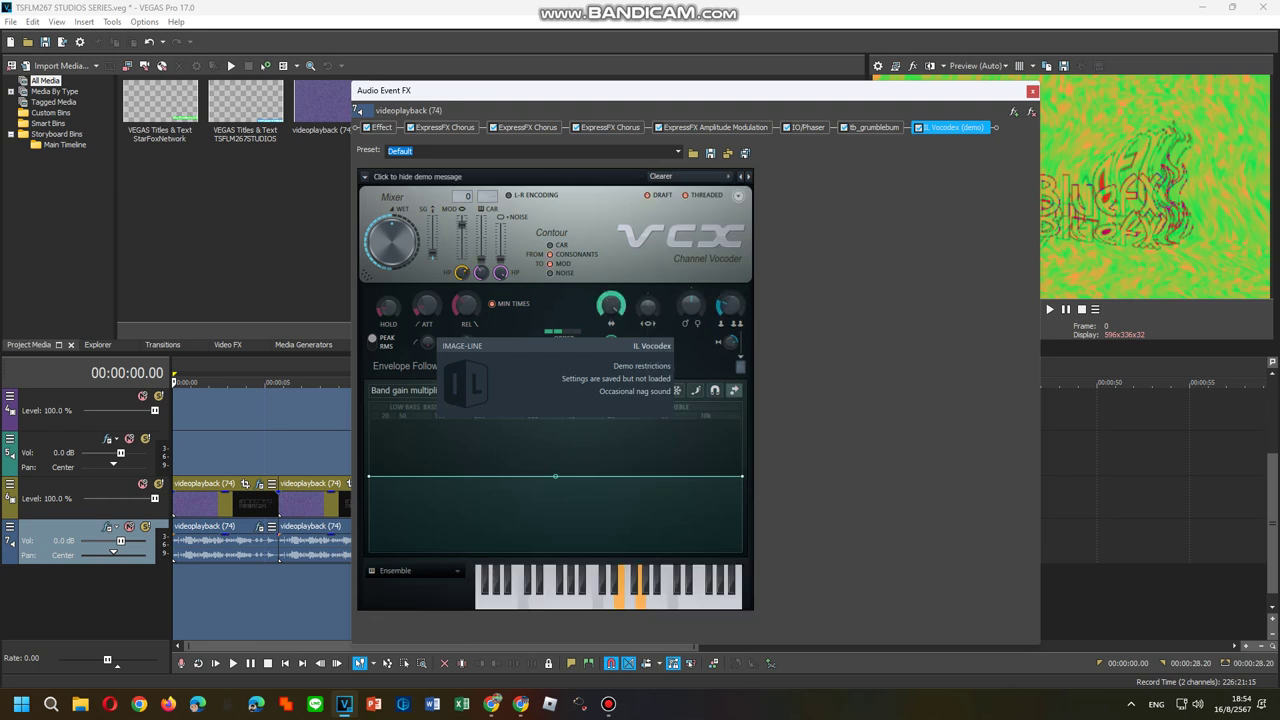
{"action": "left_click", "coordinate": [418, 571]}
{"action": "left_click", "coordinate": [607, 611]}
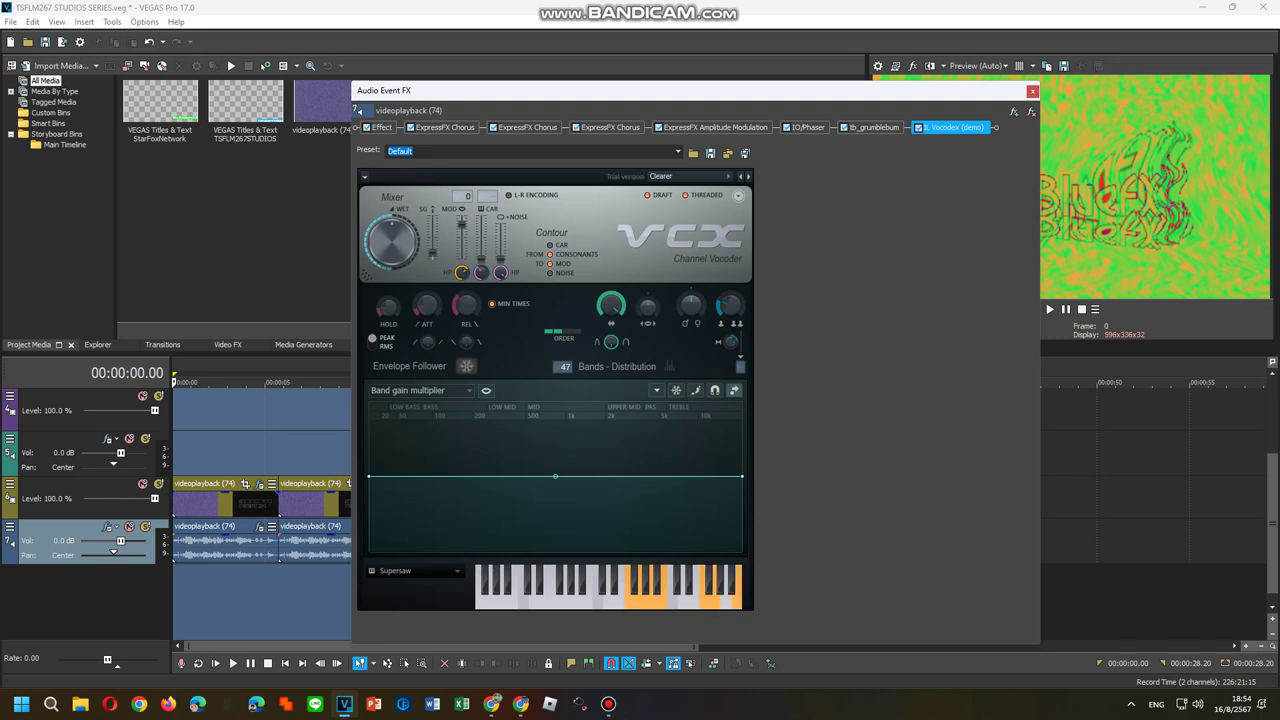
{"action": "left_click", "coordinate": [670, 177]}
{"action": "left_click", "coordinate": [670, 177]}
{"action": "left_click", "coordinate": [418, 571]}
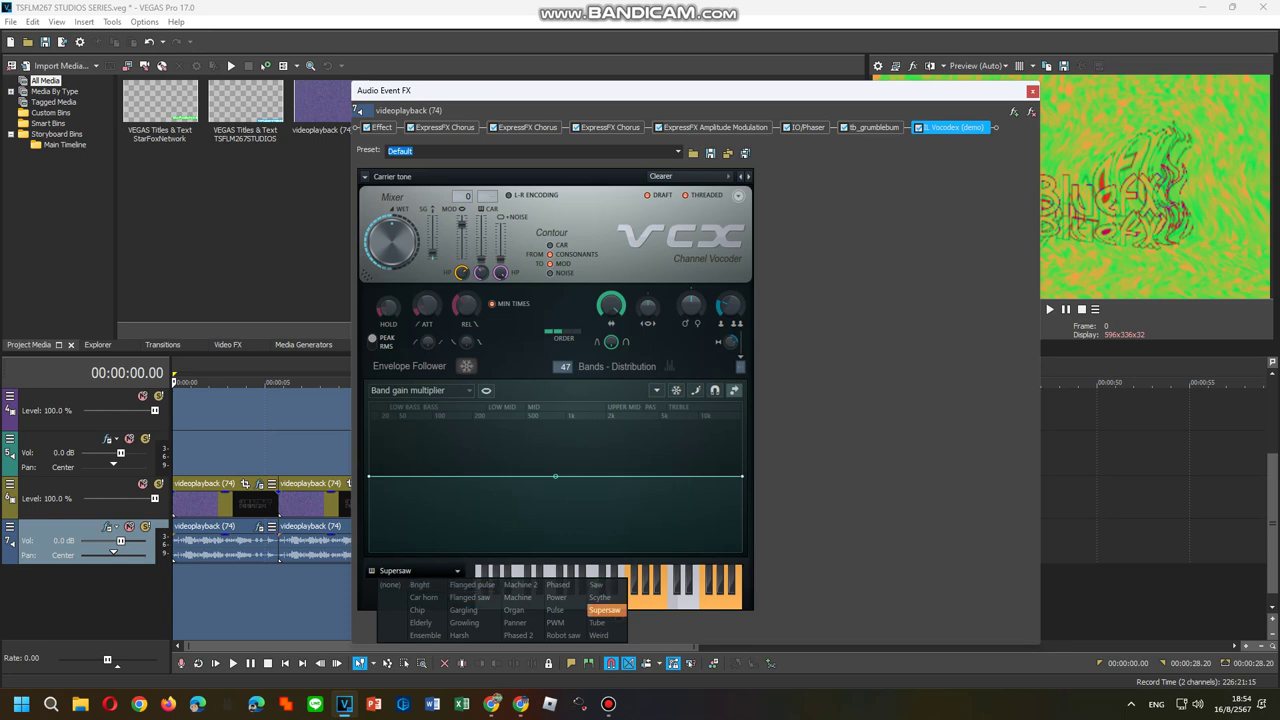
{"action": "left_click", "coordinate": [604, 609]}
Set the fourth clip's Orange Vocoder effect to the ROBOT VOICE preset and close its effects window
{"action": "left_click", "coordinate": [381, 127]}
{"action": "left_click", "coordinate": [635, 152]}
{"action": "left_click", "coordinate": [560, 199]}
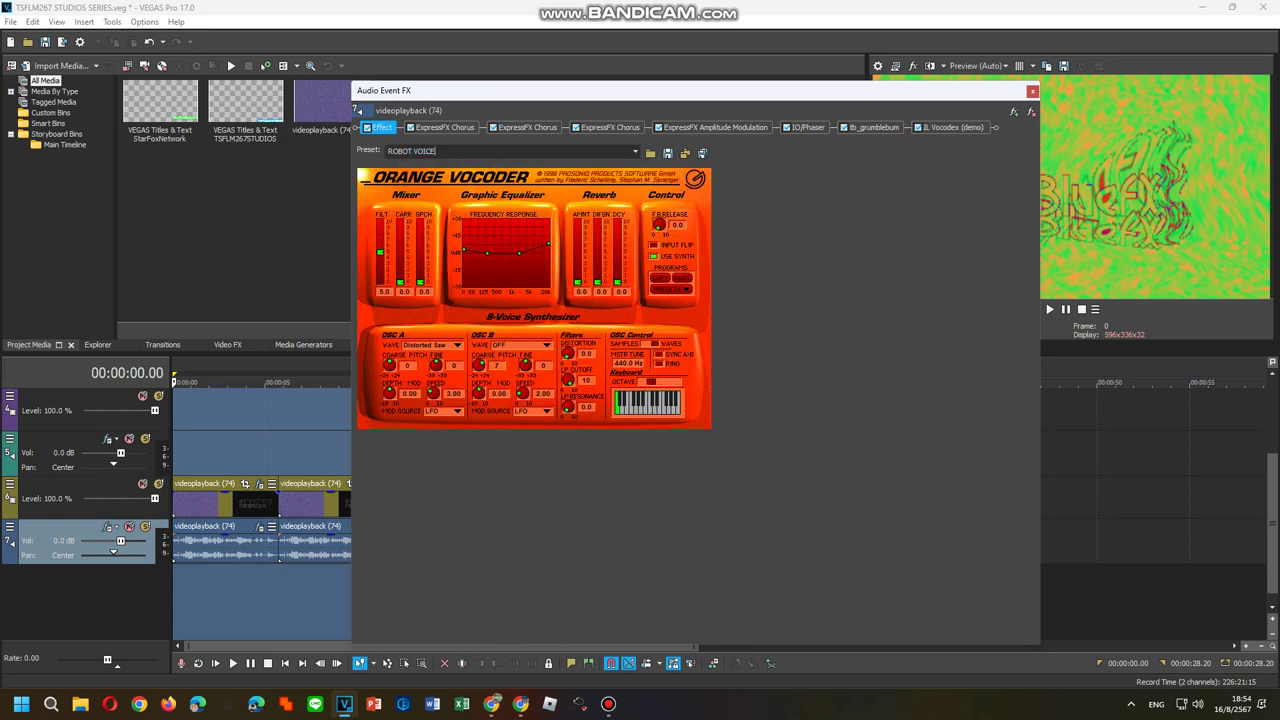
{"action": "left_click", "coordinate": [1032, 91]}
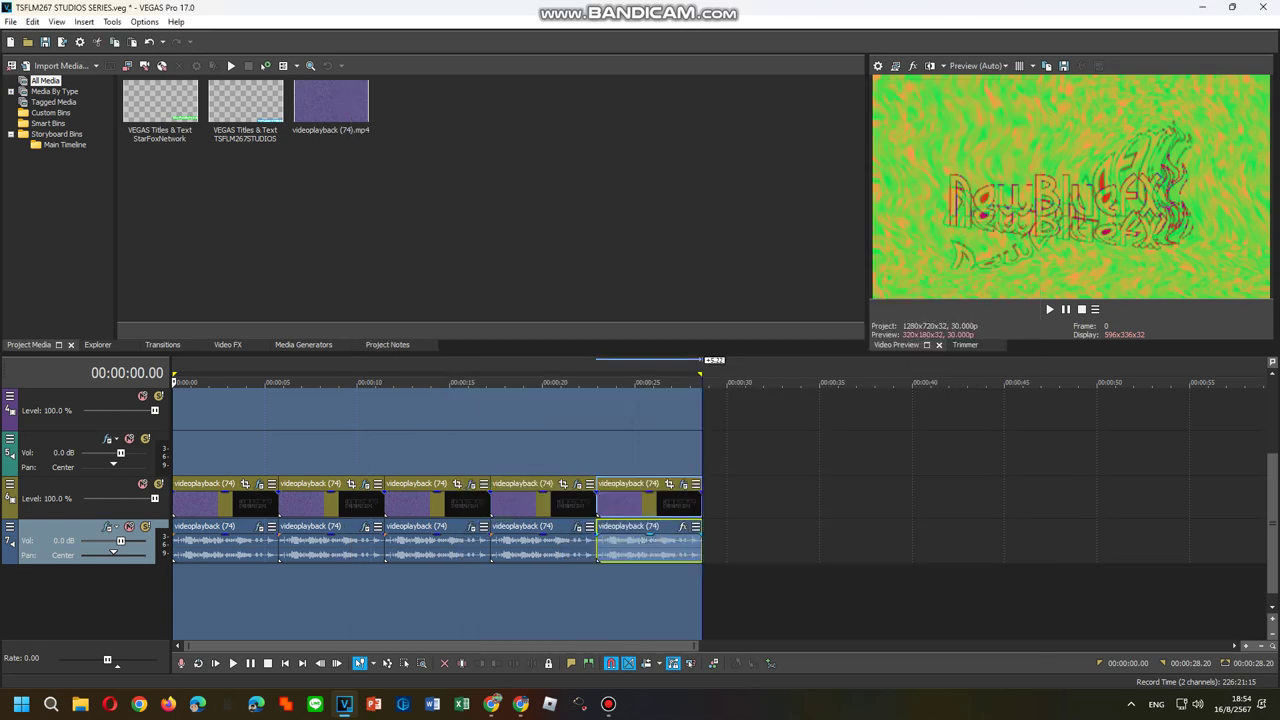
Add the Toneup A-E FX package to the fifth clip's audio event
{"action": "right_click", "coordinate": [629, 546]}
{"action": "left_click", "coordinate": [672, 221]}
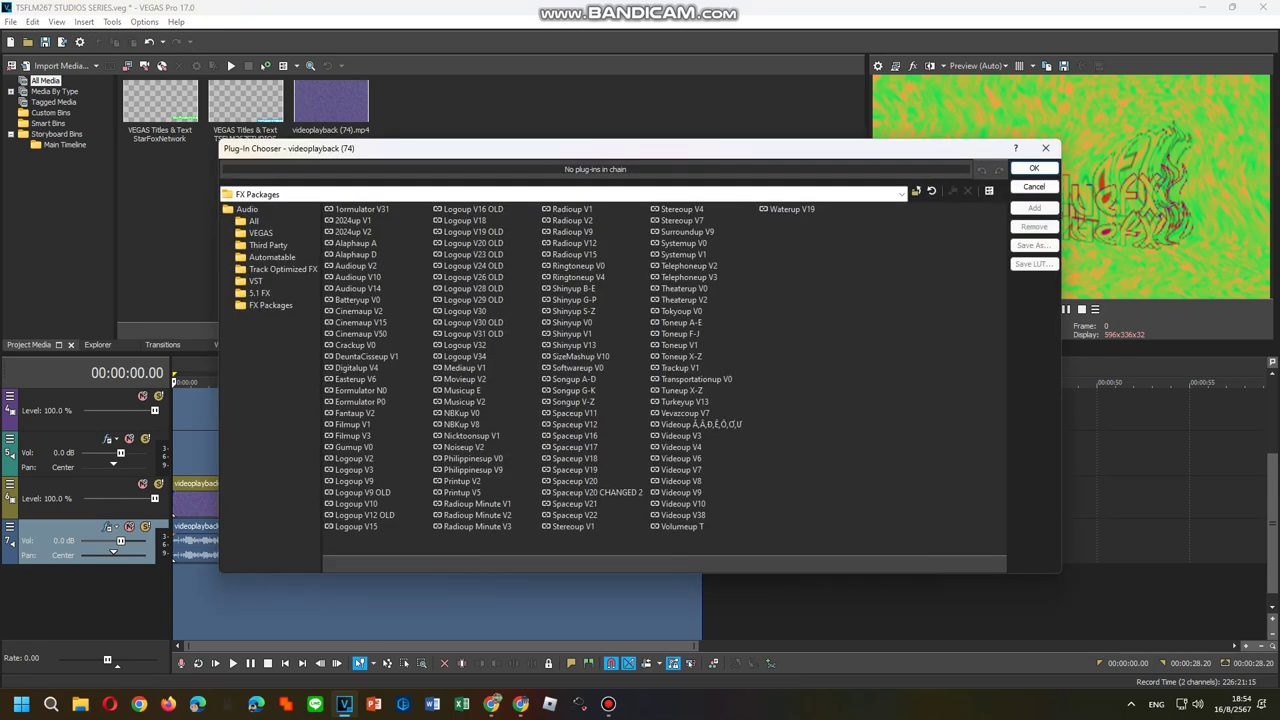
{"action": "double_click", "coordinate": [681, 323]}
{"action": "left_click", "coordinate": [1034, 168]}
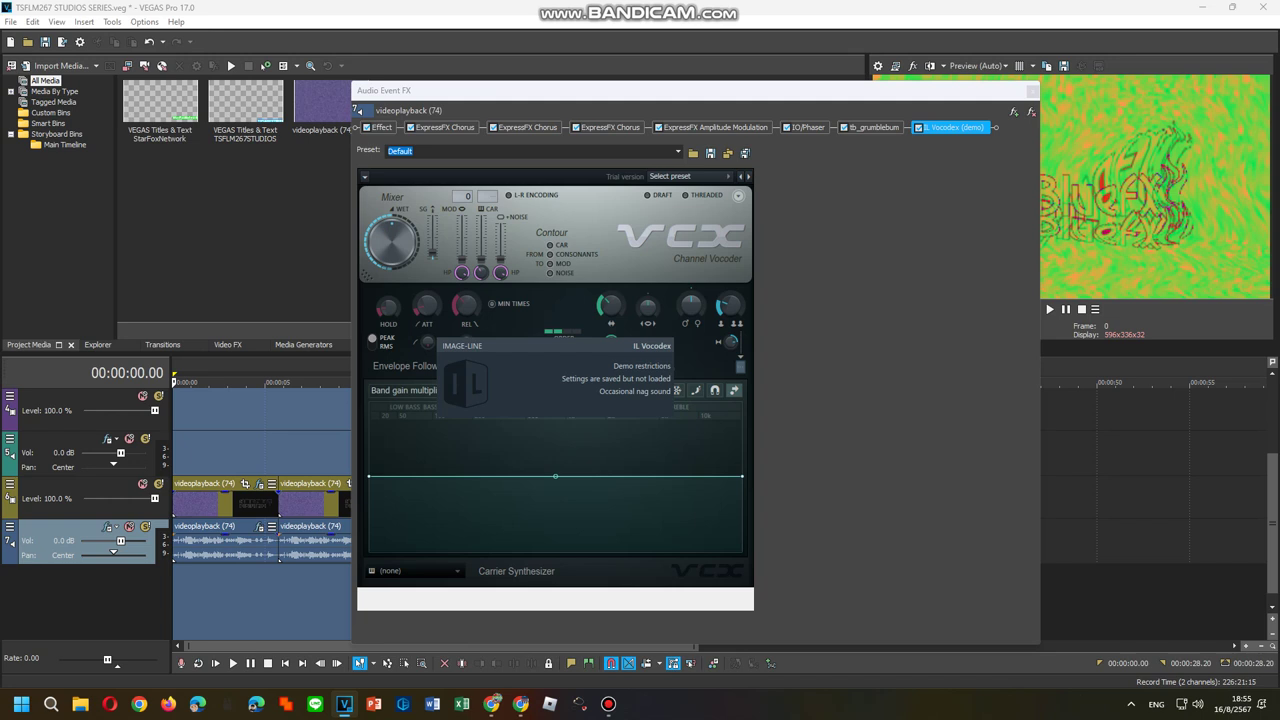
Set the fifth clip's IL Vocodex to the Helium preset with the Ensemble carrier tone
{"action": "left_click", "coordinate": [684, 176]}
{"action": "left_click", "coordinate": [690, 365]}
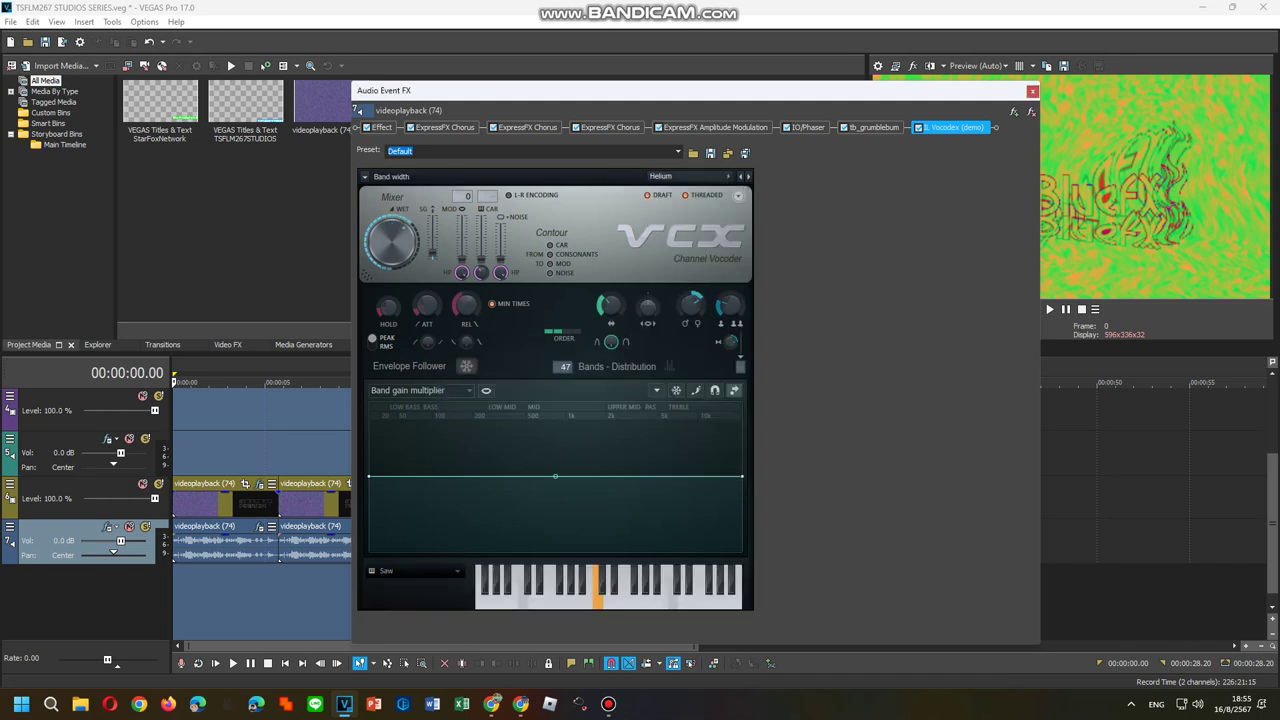
{"action": "left_click", "coordinate": [418, 571]}
{"action": "left_click", "coordinate": [427, 635]}
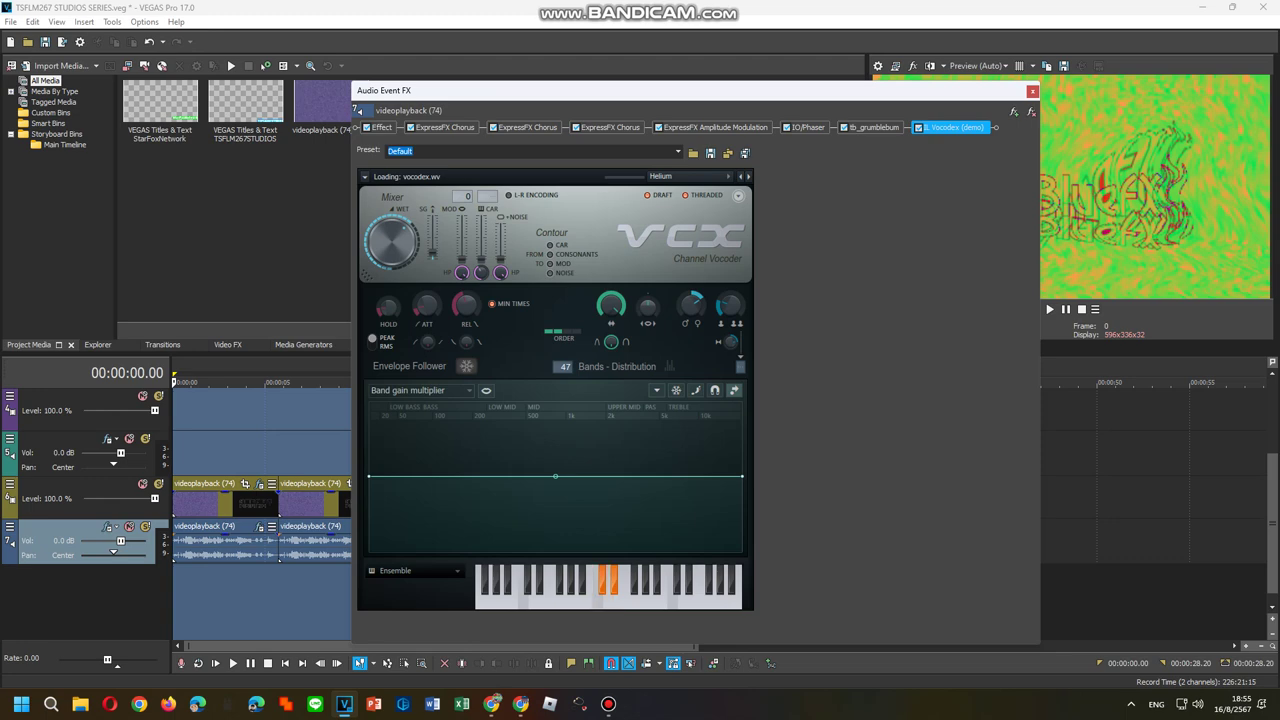
{"action": "left_click", "coordinate": [657, 581]}
{"action": "left_click", "coordinate": [1032, 91]}
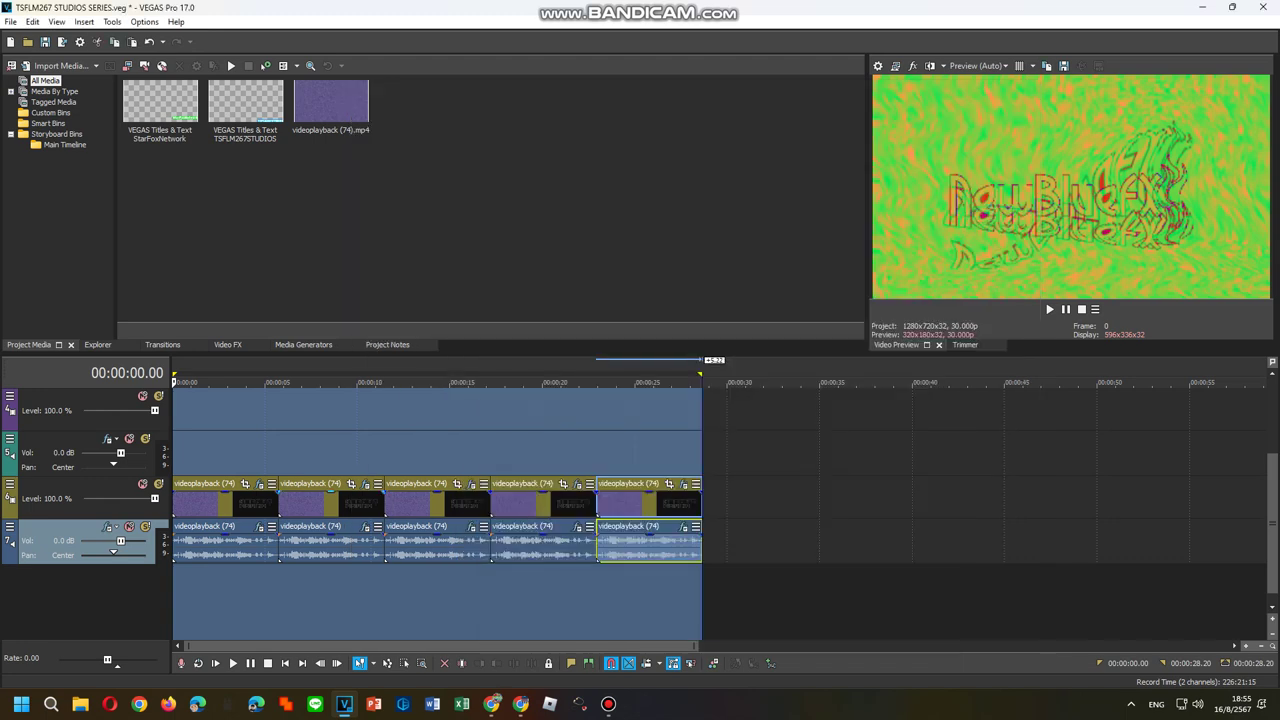
Review the NewBlue ME Wiggle effects in the first clip's video event FX chain
{"action": "right_click", "coordinate": [264, 502]}
{"action": "left_click", "coordinate": [300, 156]}
{"action": "left_click", "coordinate": [273, 180]}
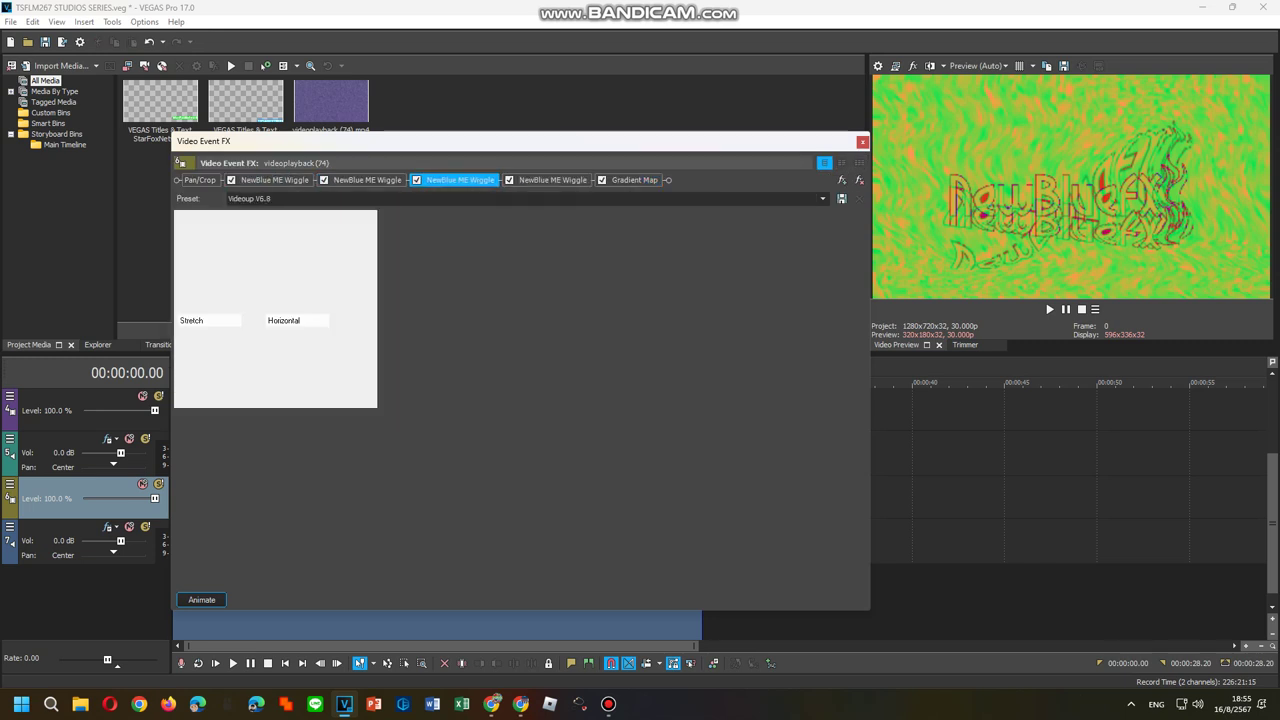
{"action": "left_click", "coordinate": [230, 264]}
{"action": "left_click", "coordinate": [230, 264]}
{"action": "left_click", "coordinate": [230, 264]}
{"action": "left_click", "coordinate": [230, 264]}
{"action": "left_click", "coordinate": [230, 264]}
{"action": "left_click", "coordinate": [230, 264]}
{"action": "left_click", "coordinate": [862, 141]}
Review the four NewBlue ME Wiggle effects and the Gradient Map in the second clip's video event FX chain
{"action": "right_click", "coordinate": [330, 495]}
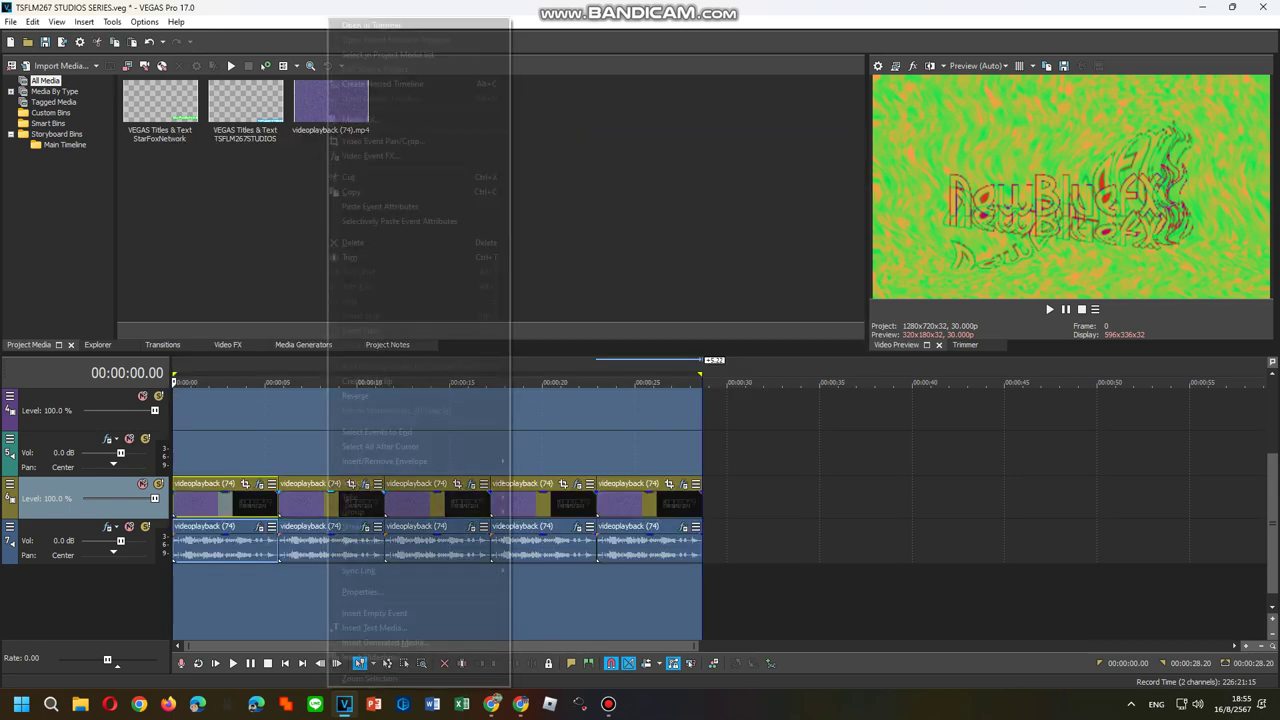
{"action": "left_click", "coordinate": [370, 156]}
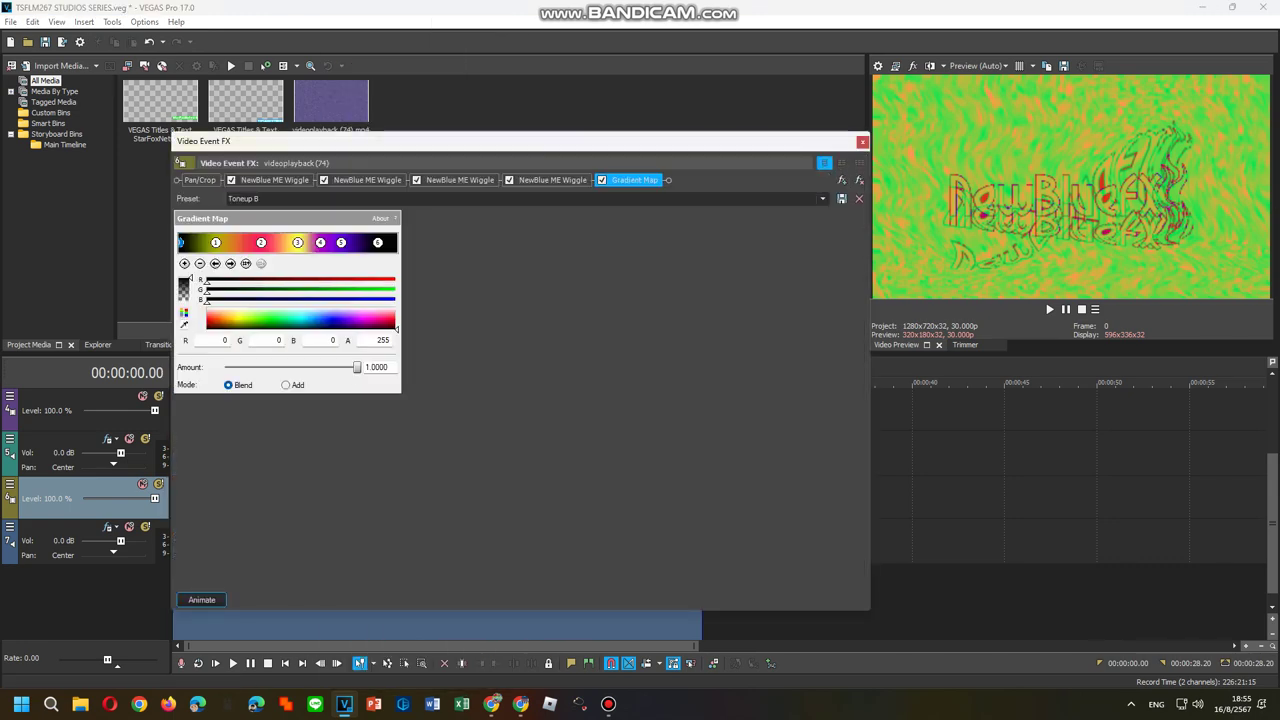
{"action": "left_click", "coordinate": [274, 180]}
{"action": "left_click", "coordinate": [367, 180]}
{"action": "left_click", "coordinate": [460, 180]}
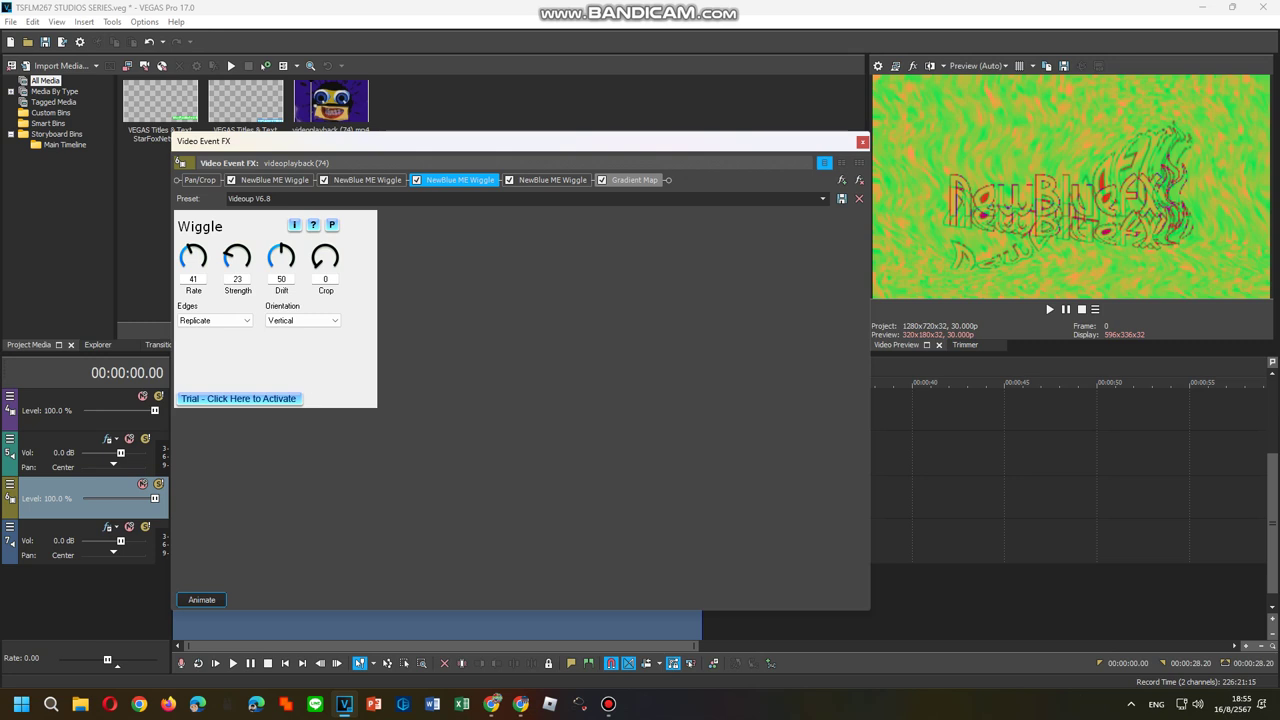
{"action": "left_click", "coordinate": [552, 180]}
{"action": "left_click", "coordinate": [634, 180]}
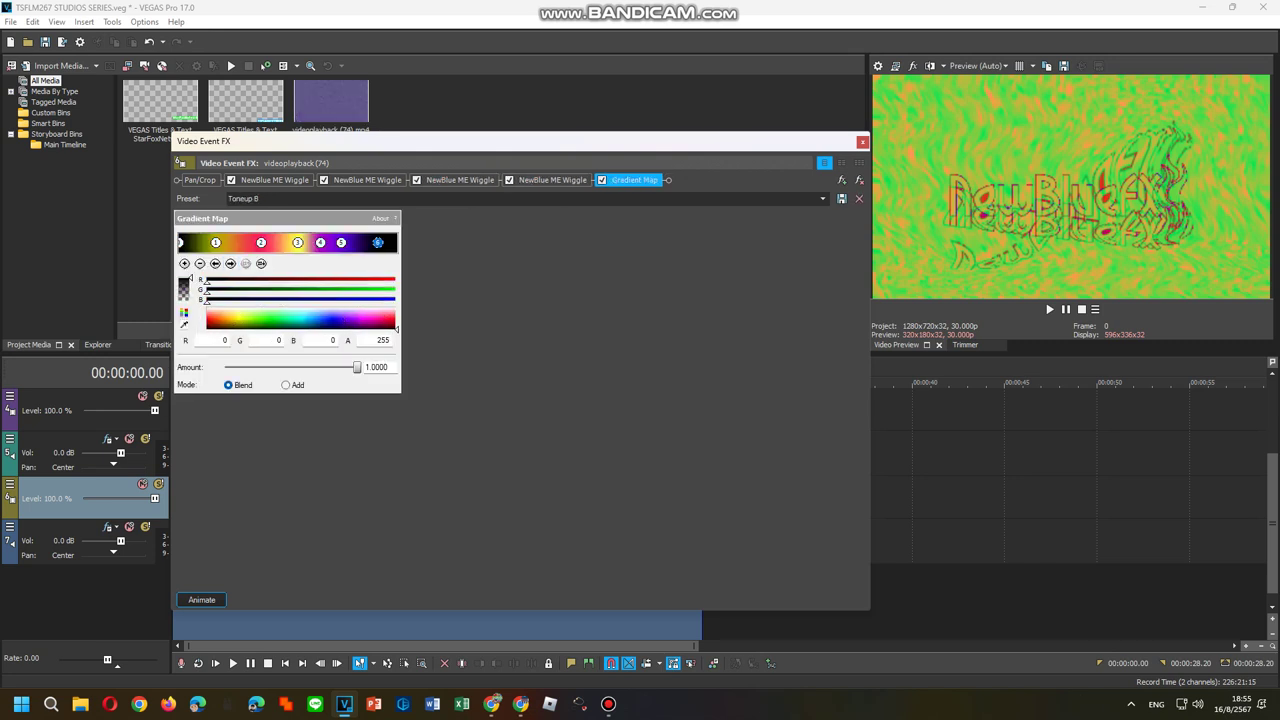
{"action": "left_click", "coordinate": [862, 142]}
Review the Gradient Map and its color points in the third clip's video event FX chain
{"action": "right_click", "coordinate": [432, 502]}
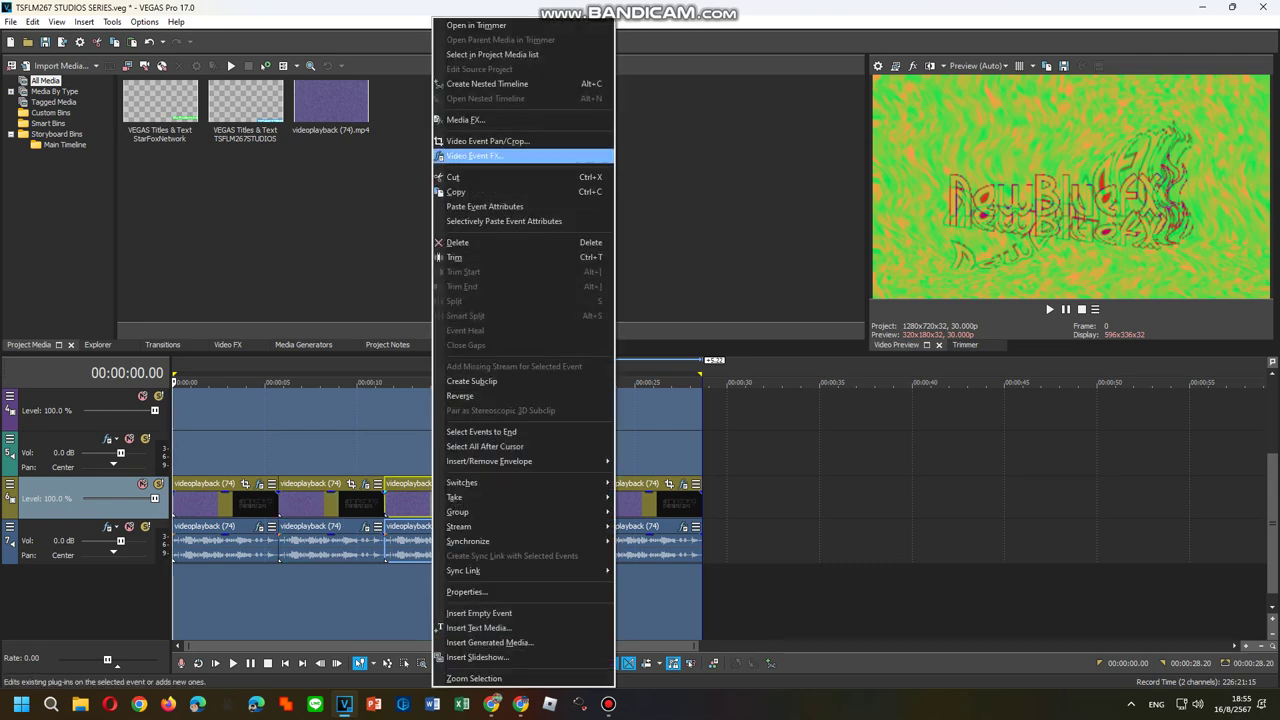
{"action": "left_click", "coordinate": [475, 155]}
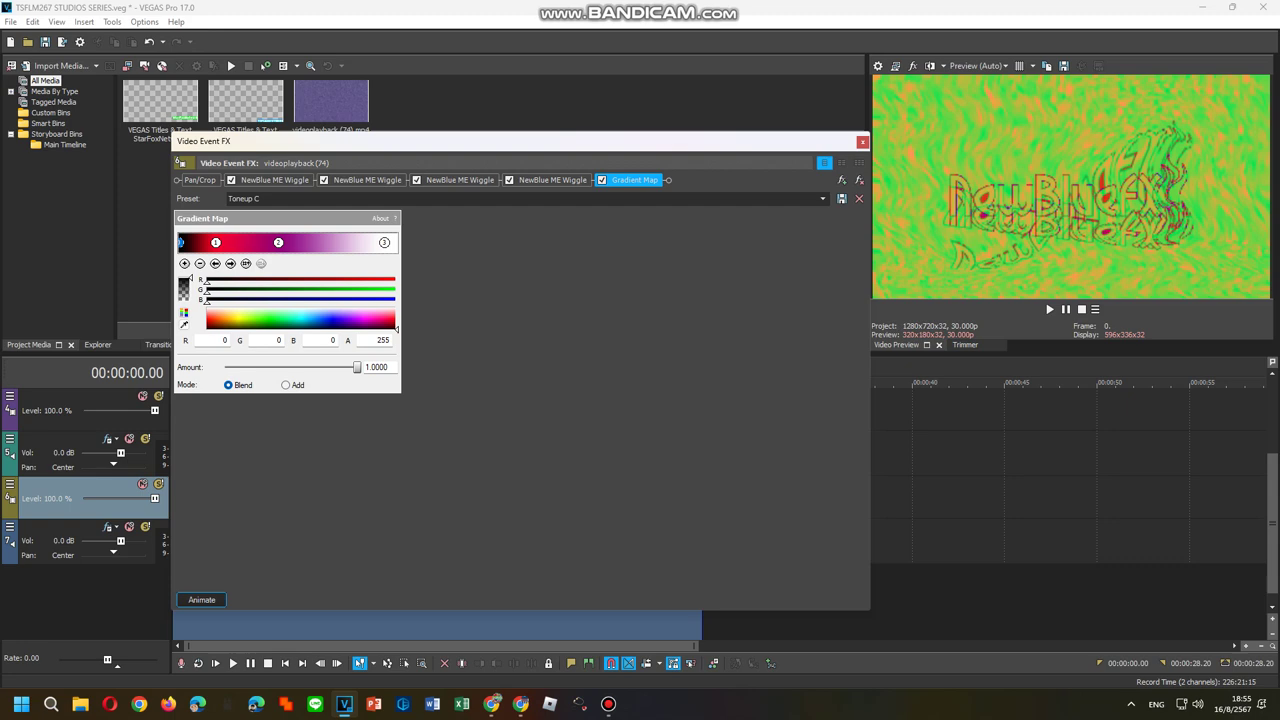
{"action": "left_click", "coordinate": [230, 263]}
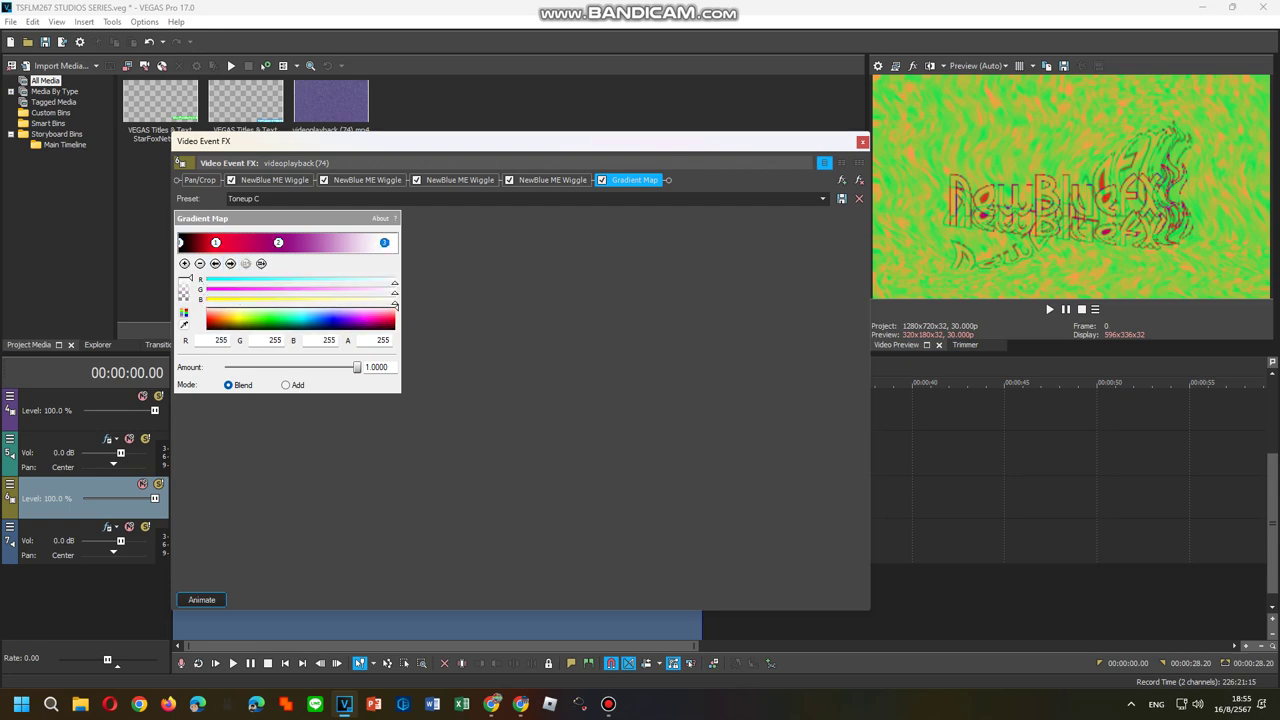
{"action": "left_click", "coordinate": [862, 142]}
Review the NewBlue ME Wiggle effects and each Gradient Map color point in the fourth clip's video event FX chain
{"action": "right_click", "coordinate": [567, 502]}
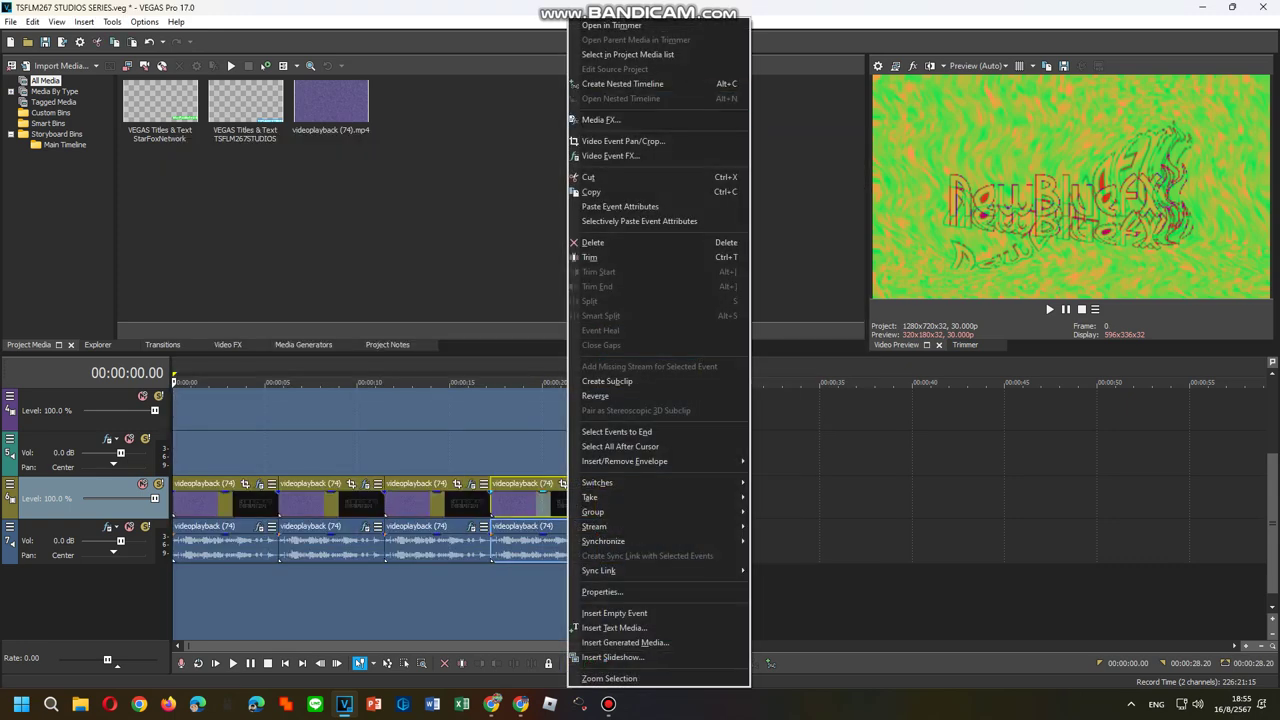
{"action": "left_click", "coordinate": [612, 156]}
{"action": "left_click", "coordinate": [274, 180]}
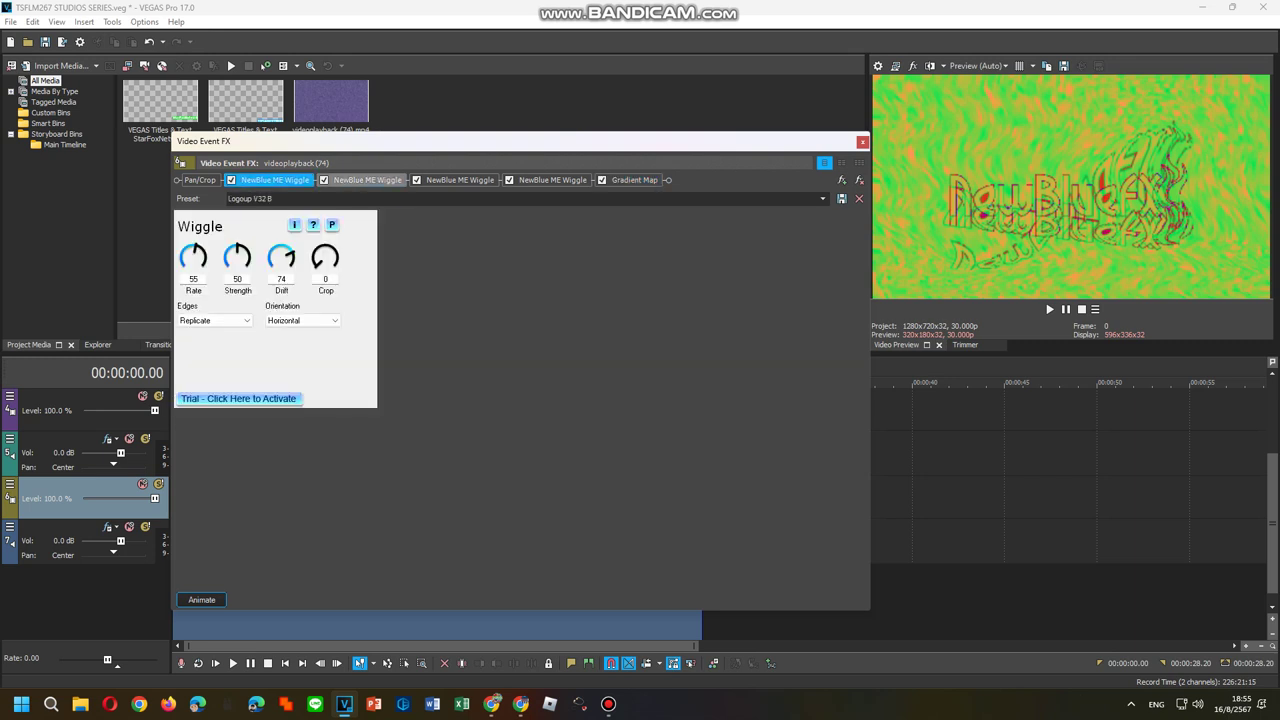
{"action": "left_click", "coordinate": [367, 180]}
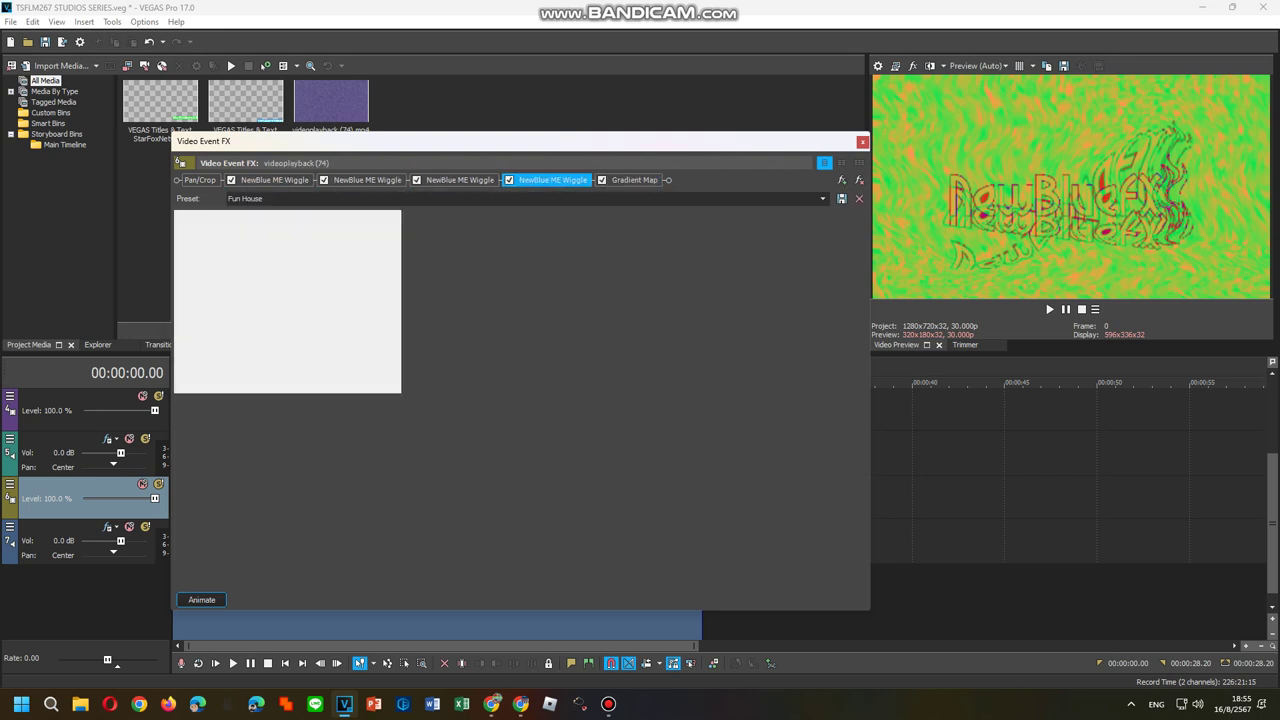
{"action": "left_click", "coordinate": [215, 264]}
{"action": "left_click", "coordinate": [230, 264]}
{"action": "left_click", "coordinate": [230, 264]}
{"action": "left_click", "coordinate": [230, 264]}
{"action": "left_click", "coordinate": [230, 264]}
{"action": "left_click", "coordinate": [230, 264]}
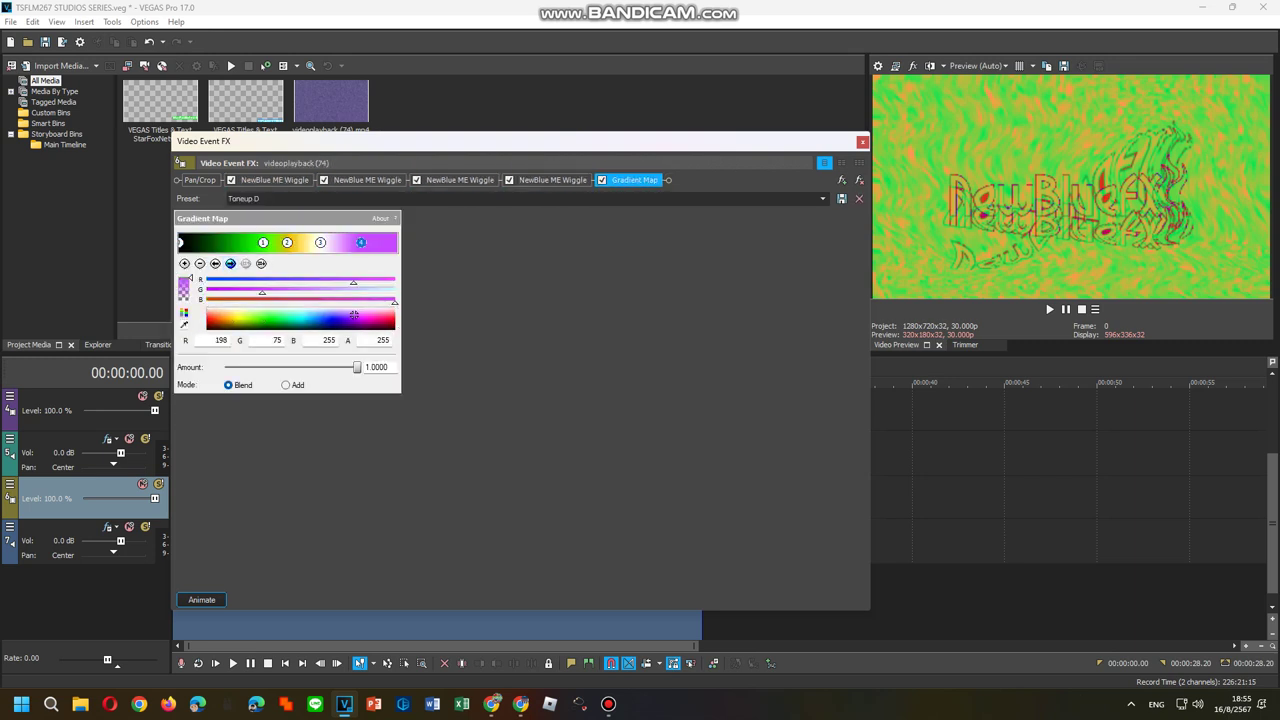
{"action": "left_click", "coordinate": [862, 142]}
Review the NewBlue ME Wiggle and Gradient Map color points in the fifth clip's video event FX chain
{"action": "right_click", "coordinate": [617, 502]}
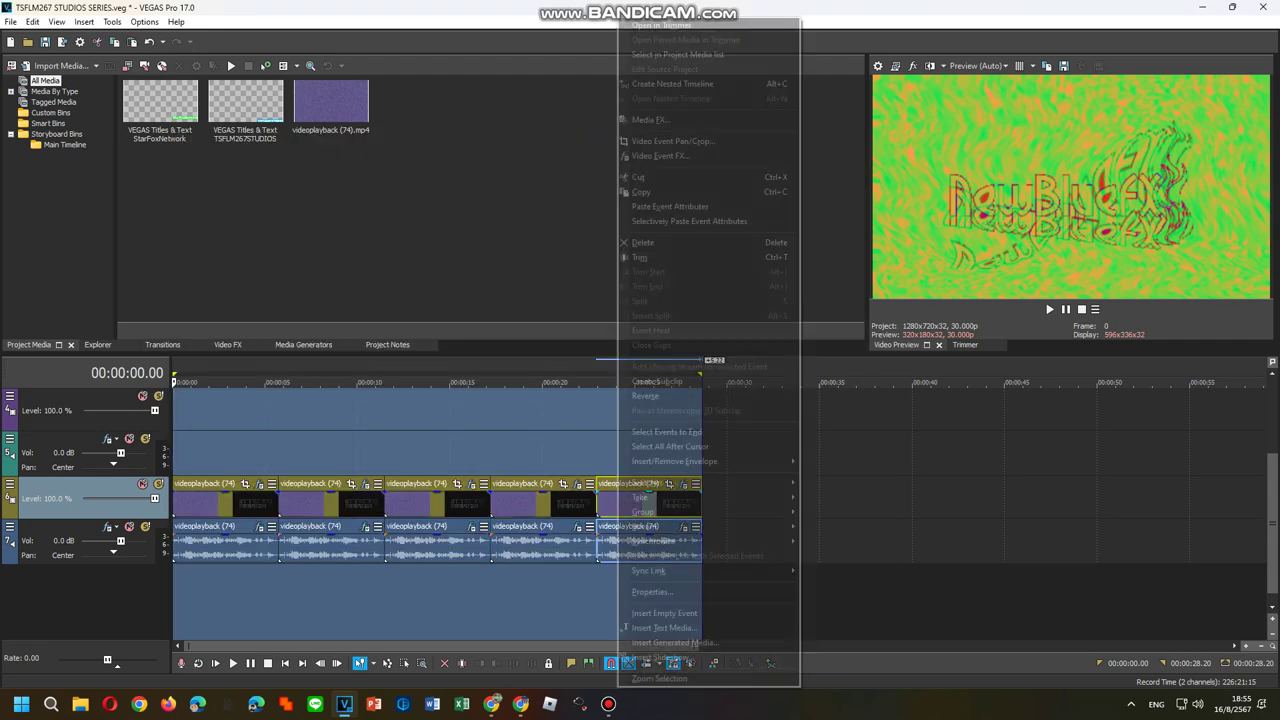
{"action": "left_click", "coordinate": [664, 156]}
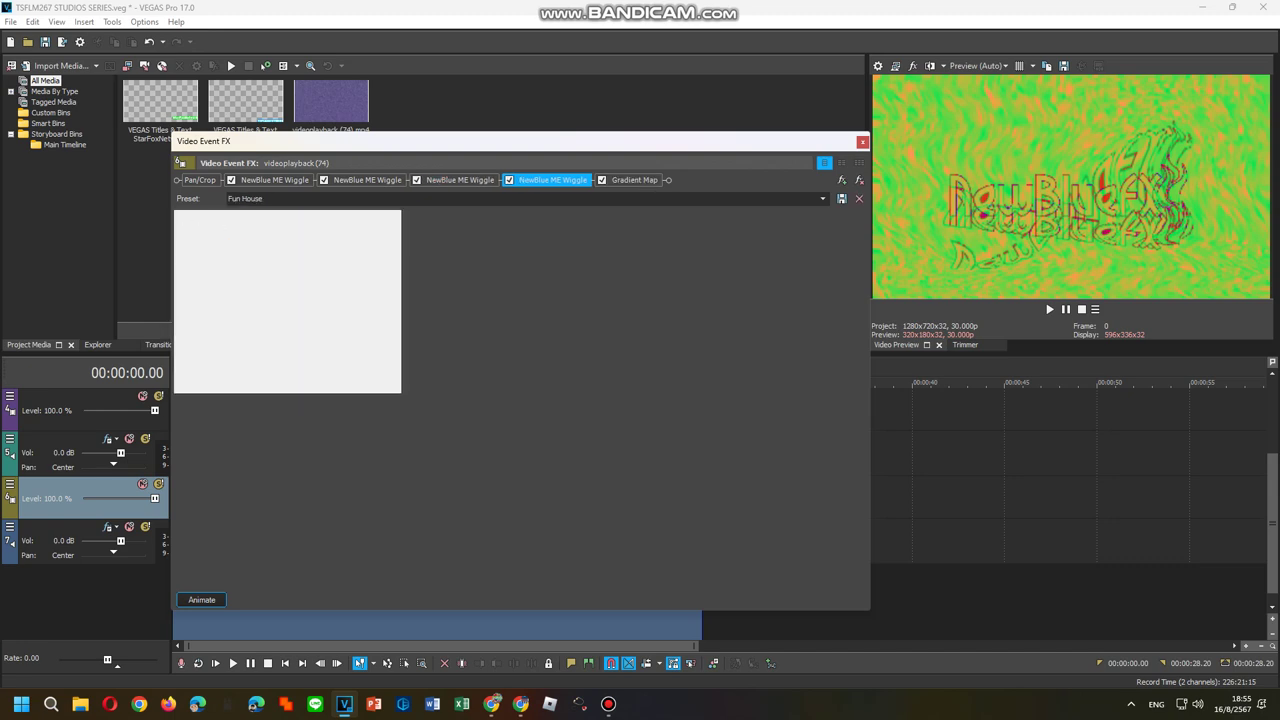
{"action": "left_click", "coordinate": [230, 264]}
{"action": "left_click", "coordinate": [230, 264]}
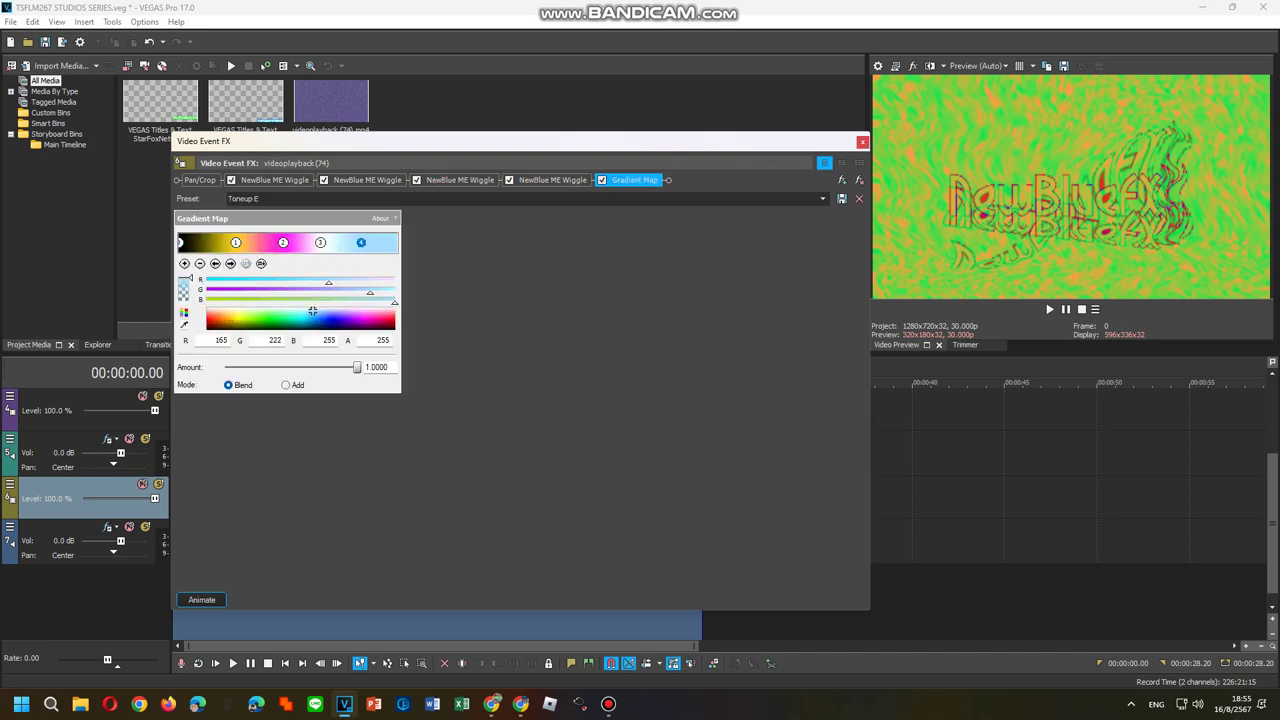
{"action": "left_click", "coordinate": [862, 142]}
Play the timeline from the start to preview all five clips with their video and audio effects
{"action": "double_click", "coordinate": [616, 410]}
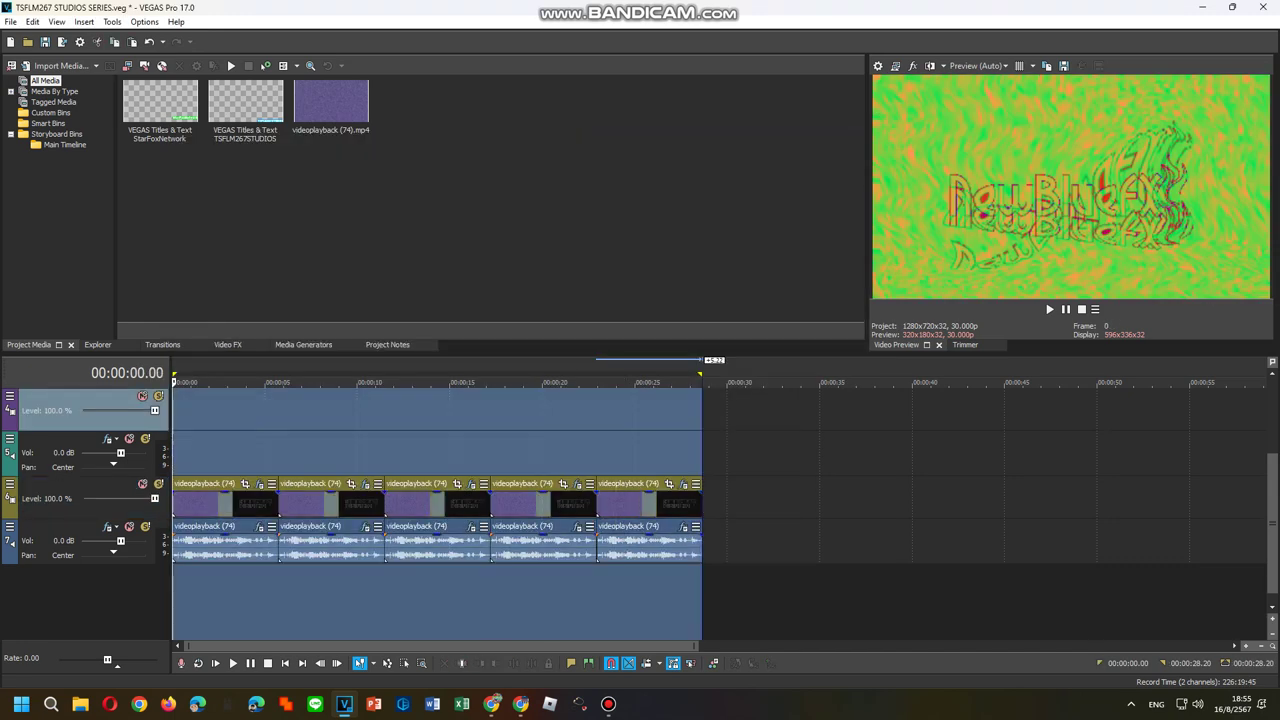
{"action": "key", "text": "space"}
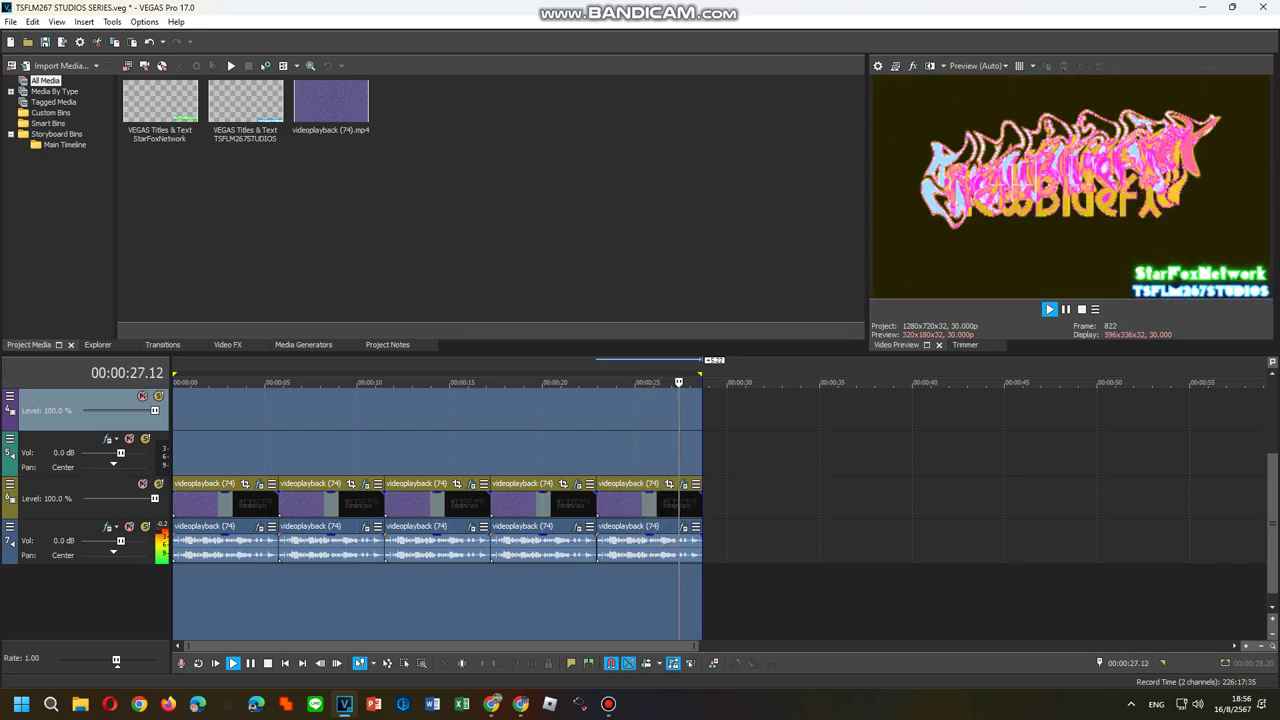
{"action": "left_click", "coordinate": [608, 704]}
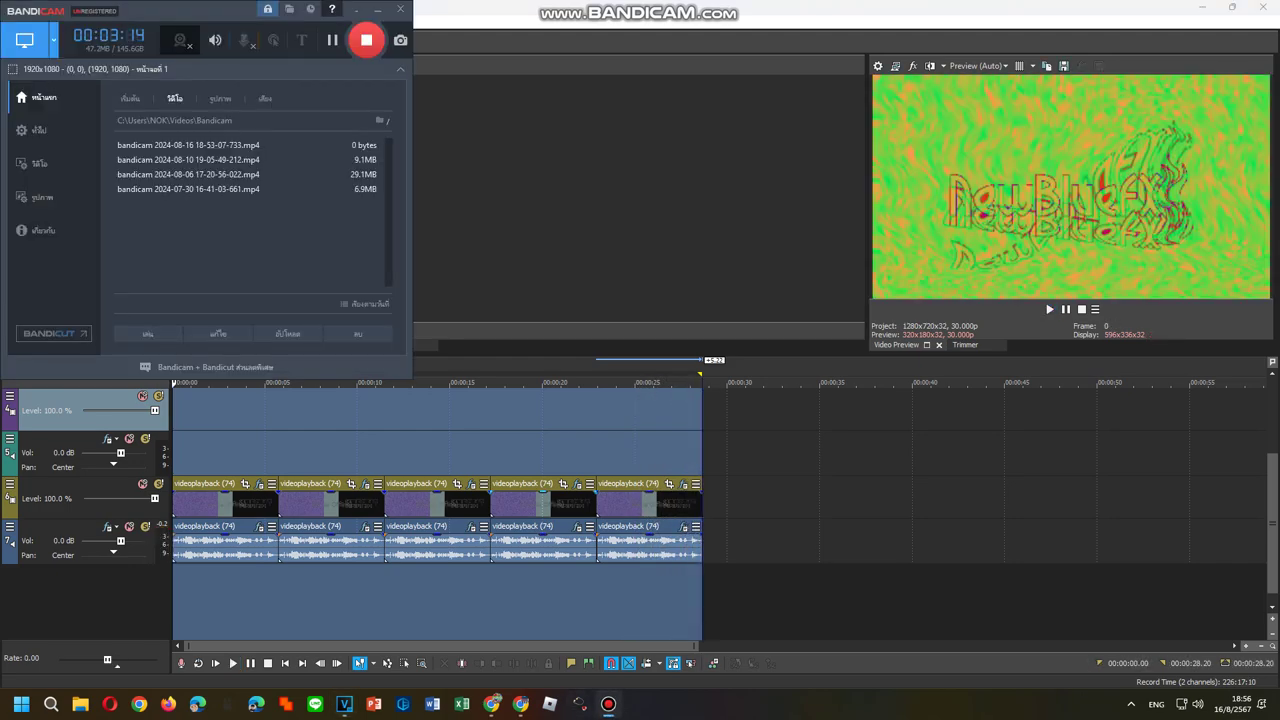